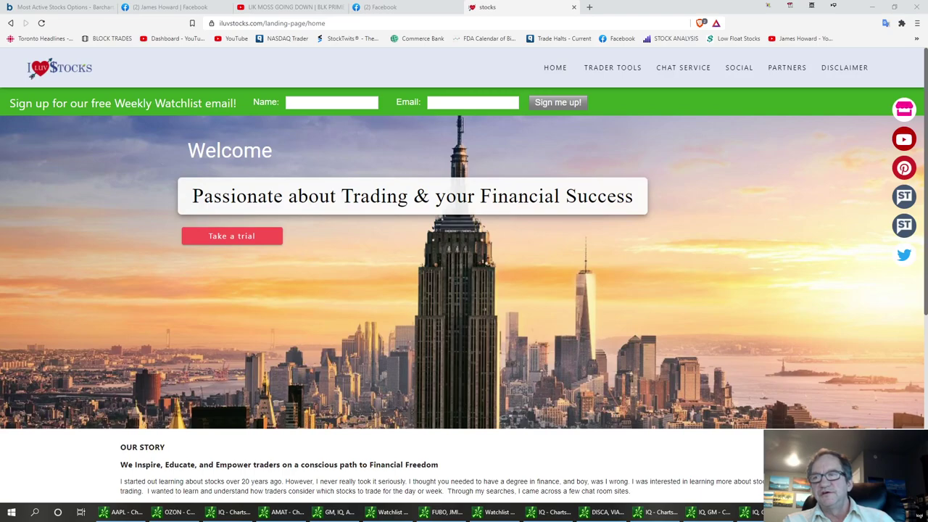
- Switch to tastyworks and open AAPL's Apr 16, 2021 option chain together with the symbol's overview and position details
key(alt+Tab)
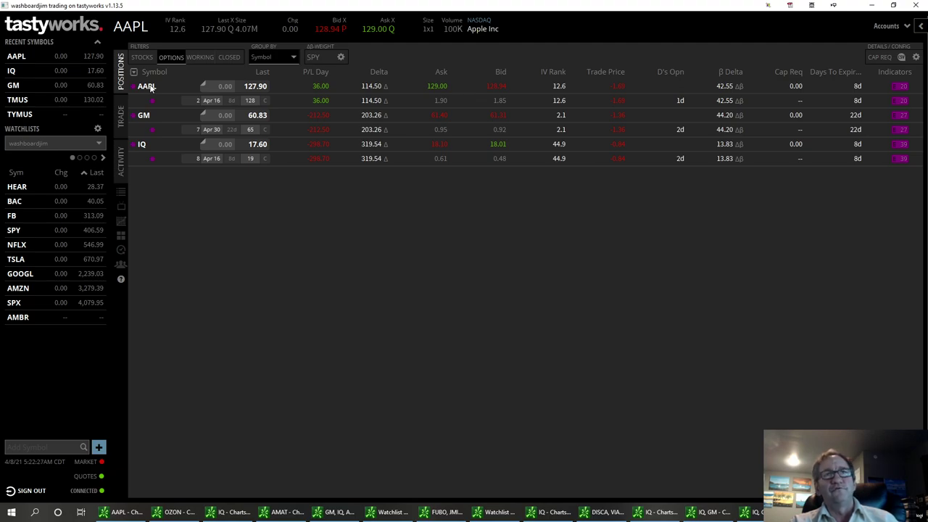
click(121, 118)
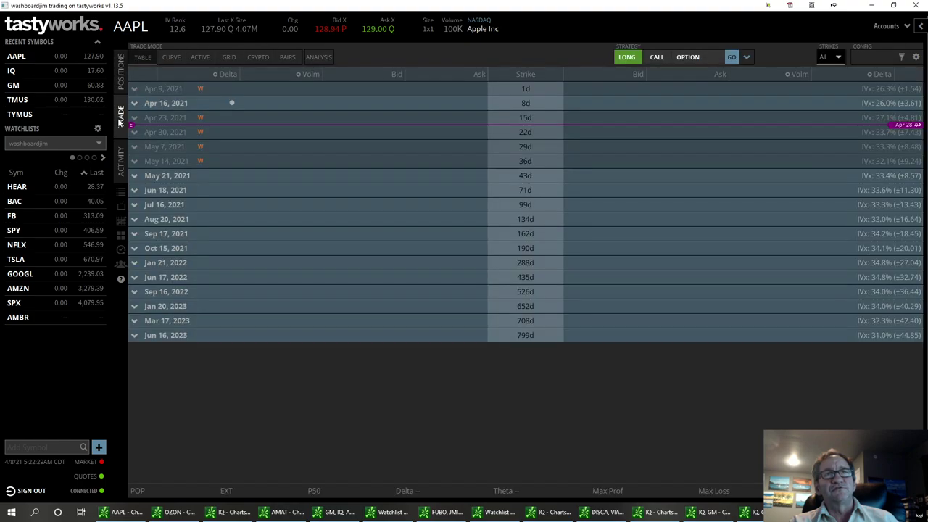
click(200, 104)
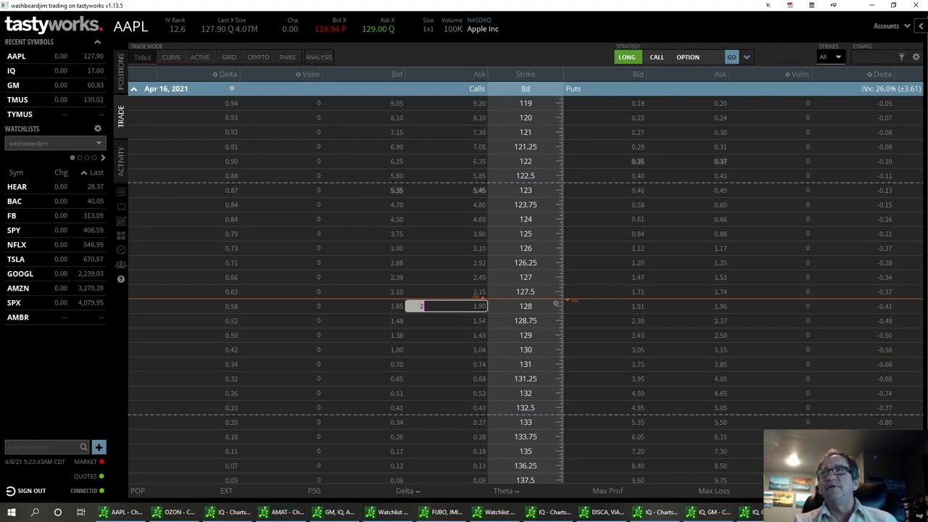
click(921, 26)
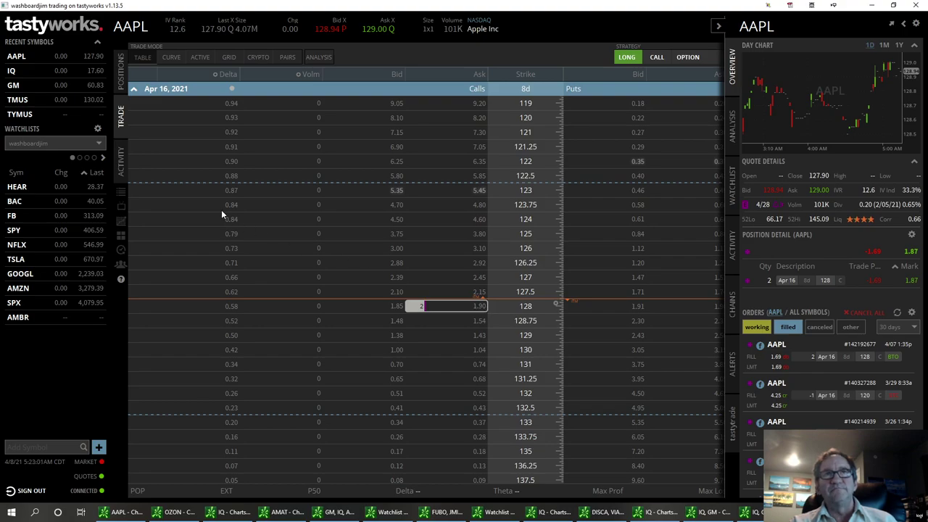
- Check AAPL's Apr 23, 2021 option chain and stage a buy order for one May 21, 2021 call at the 130 strike
click(134, 89)
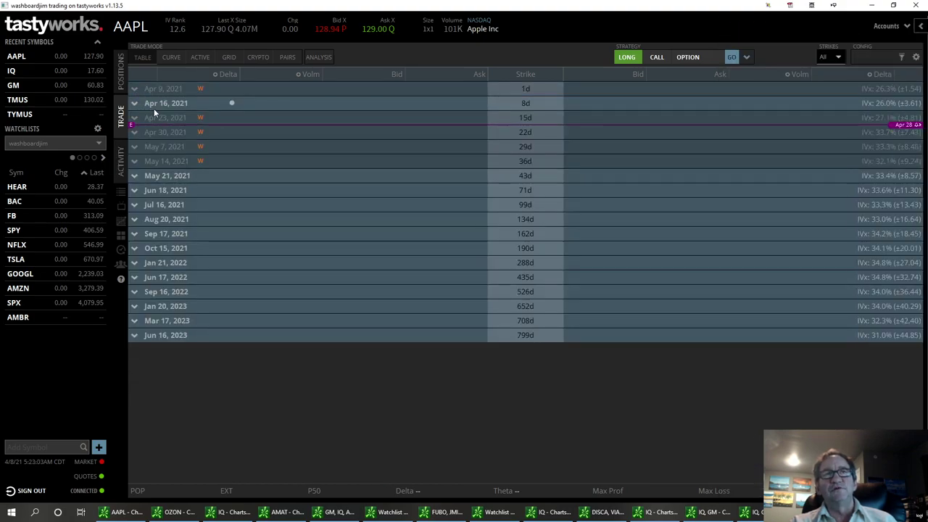
click(172, 118)
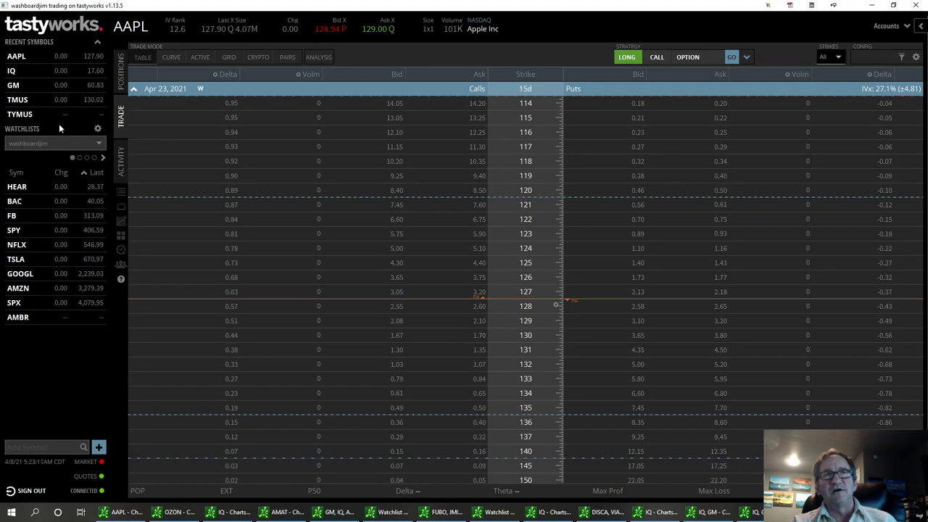
click(135, 89)
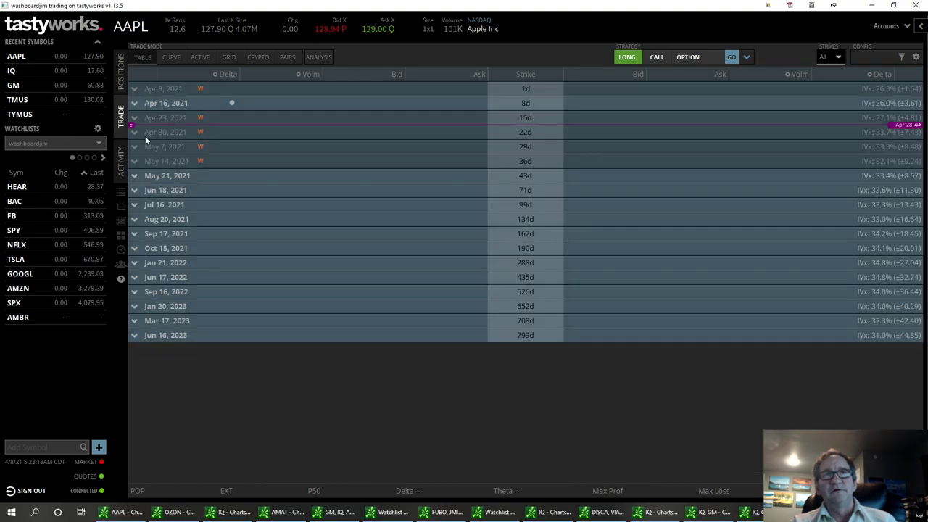
click(161, 175)
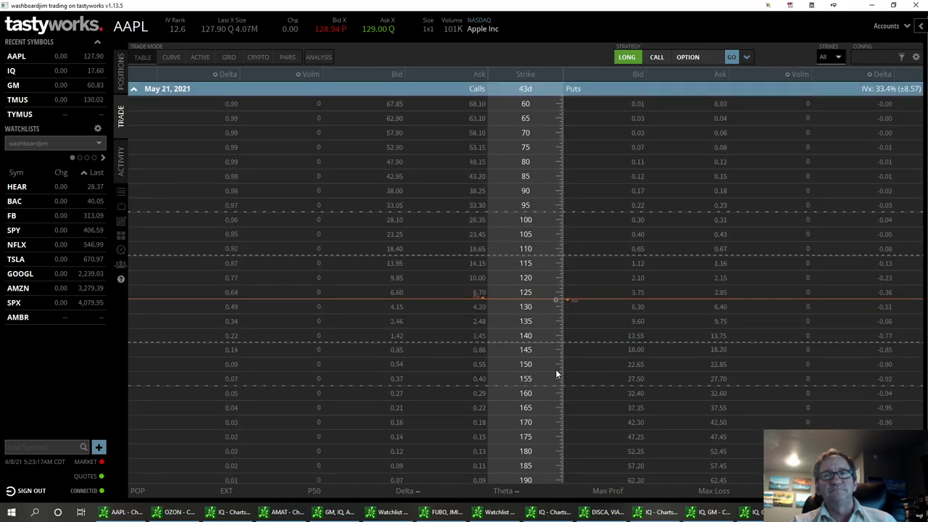
click(480, 308)
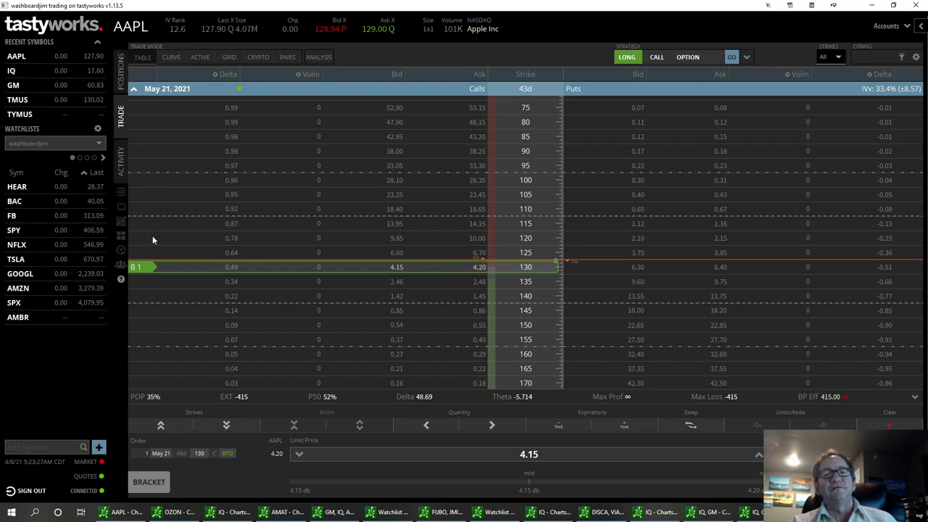
- Switch to the IQ chart window in thinkorswim and load AAPL in it
click(229, 511)
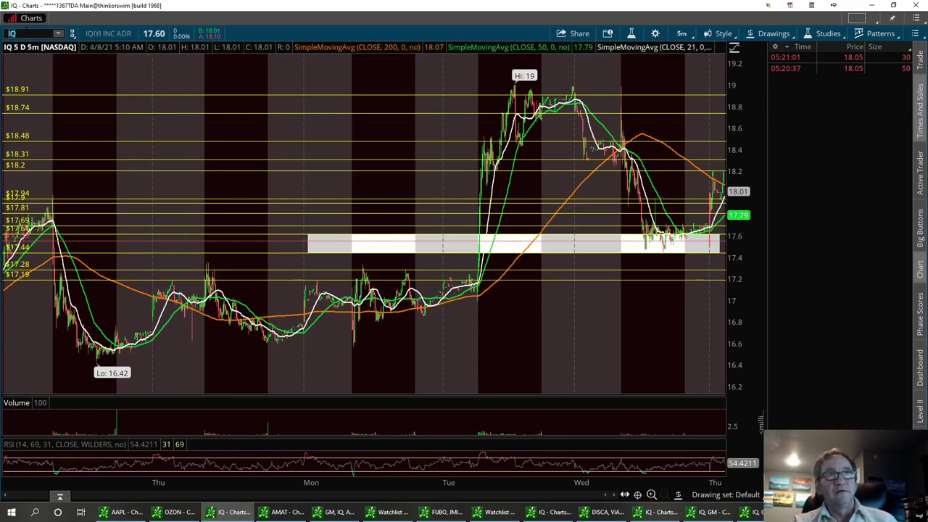
click(21, 33)
text(AAPL)
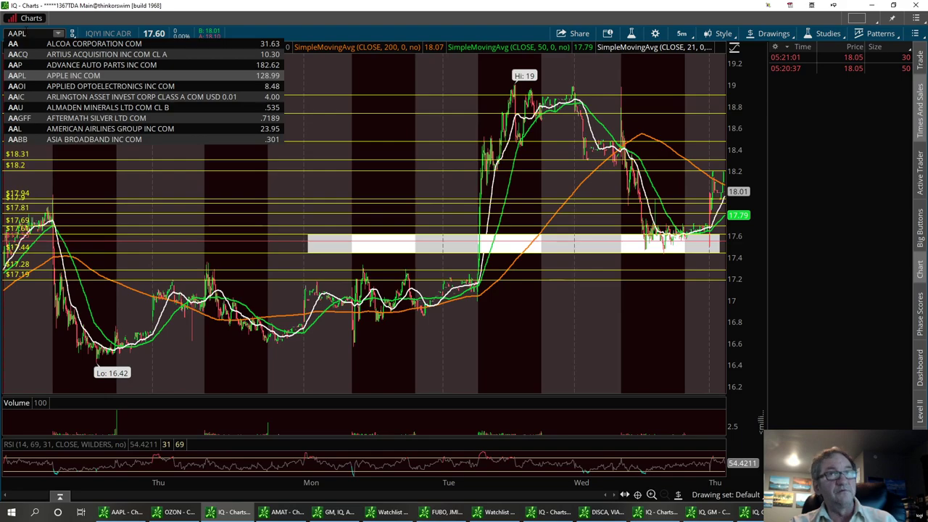
key(Return)
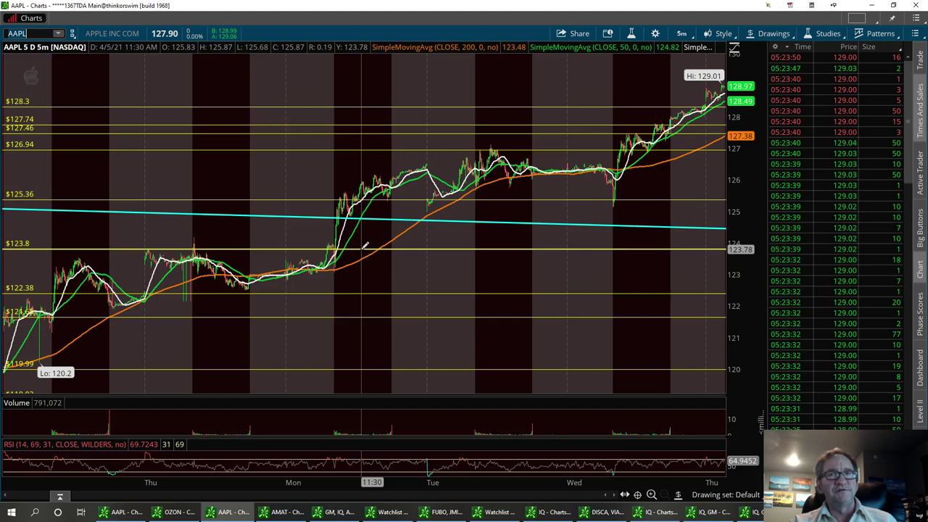
- Set the AAPL chart to the 1 Y : 1D time frame and examine the daily candles since January
mouse_move(364, 246)
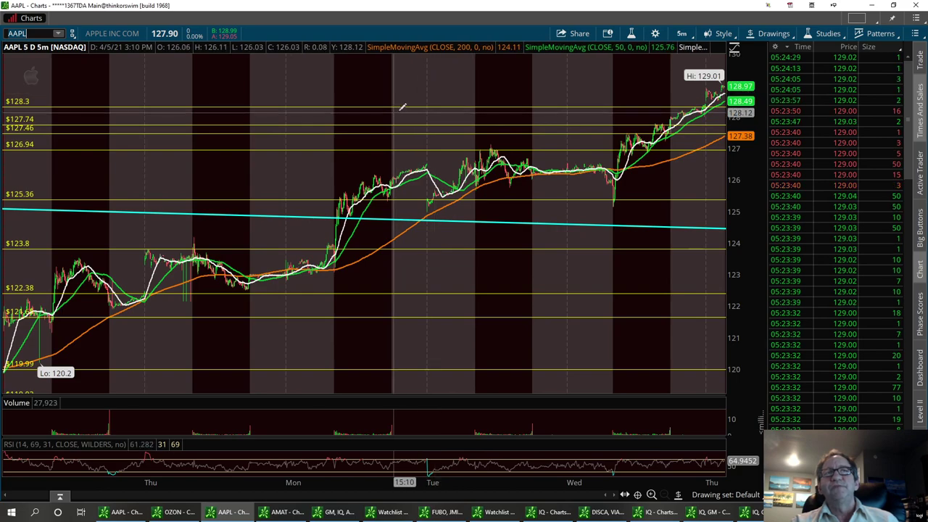
click(676, 35)
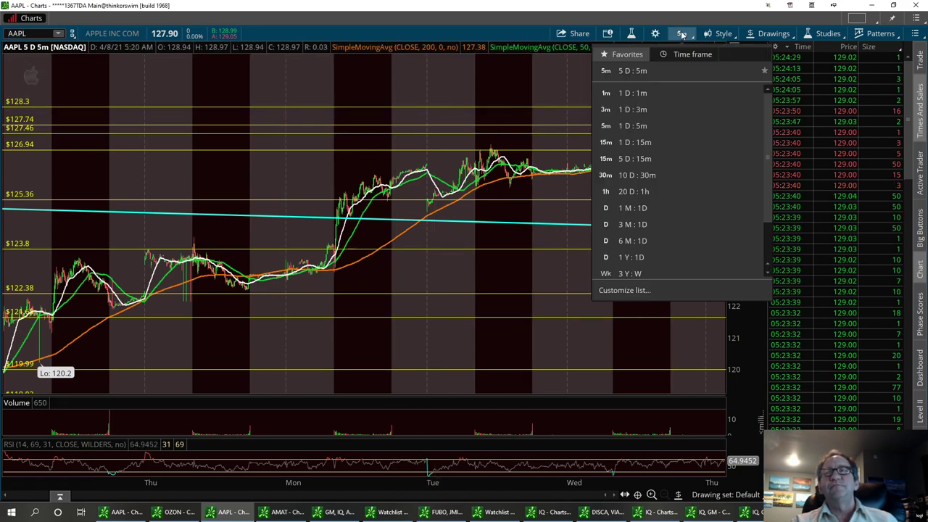
click(637, 260)
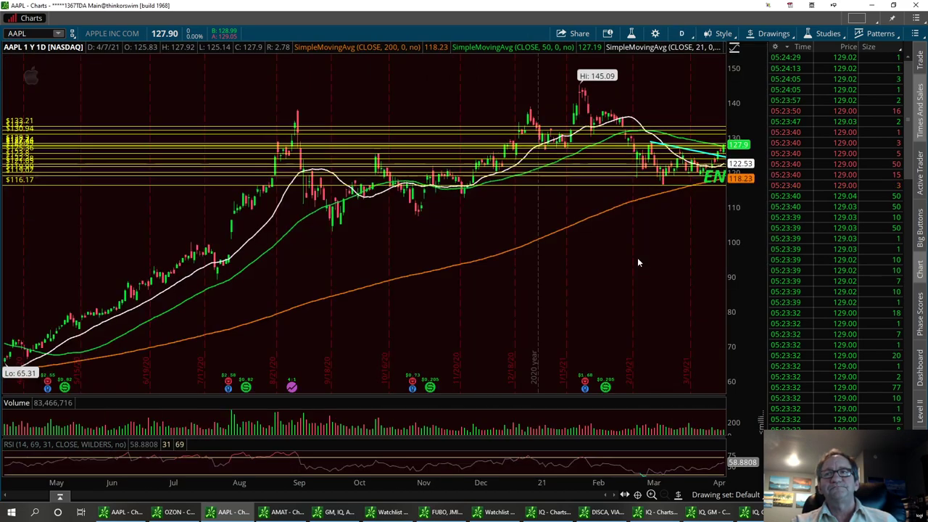
click(651, 494)
click(652, 494)
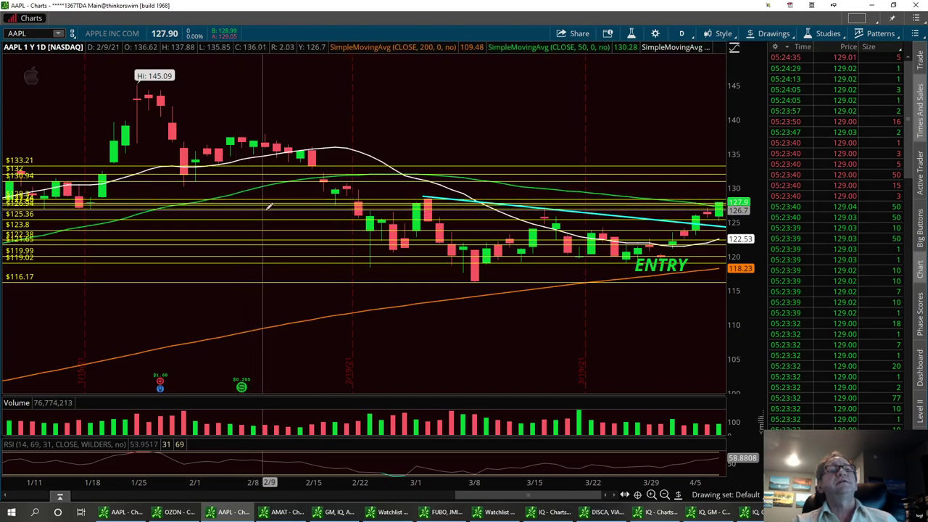
- Return the AAPL chart to the 5 D : 5m time frame and examine the $128.3 price level
click(681, 34)
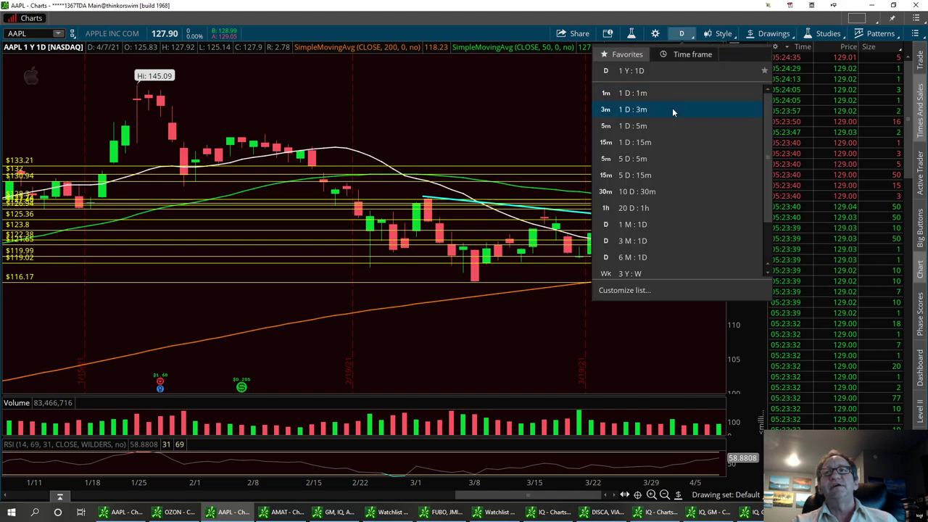
click(638, 161)
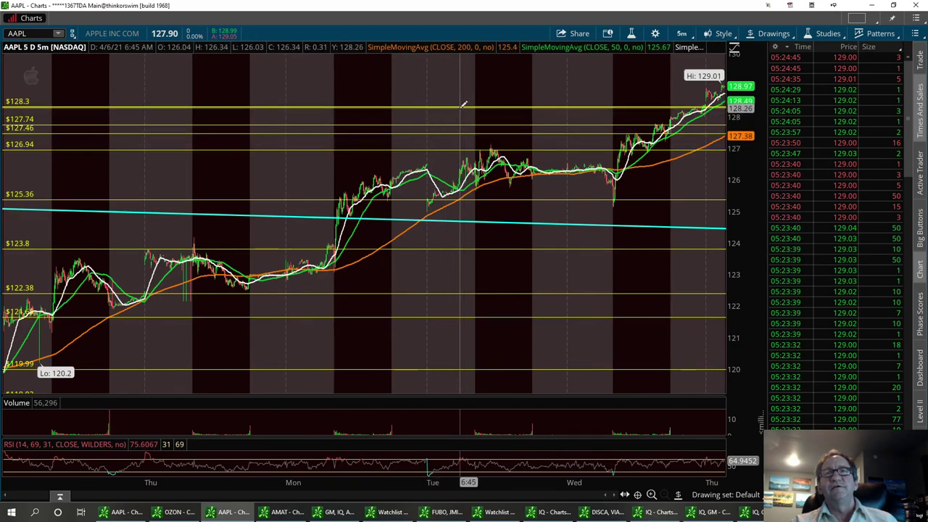
mouse_move(464, 104)
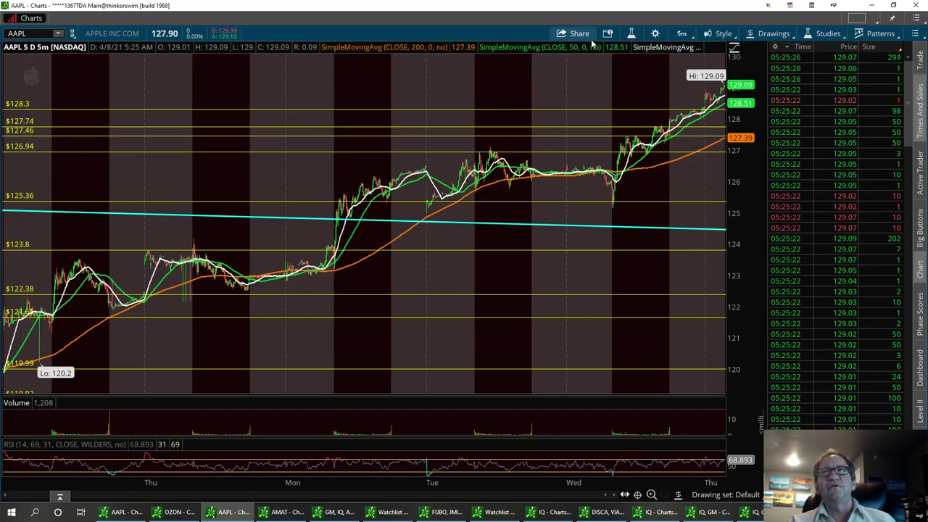
- Show the AAPL chart in the 1 Y : 1D time frame and inspect the $132 and $133.21 levels above the latest candles
click(683, 37)
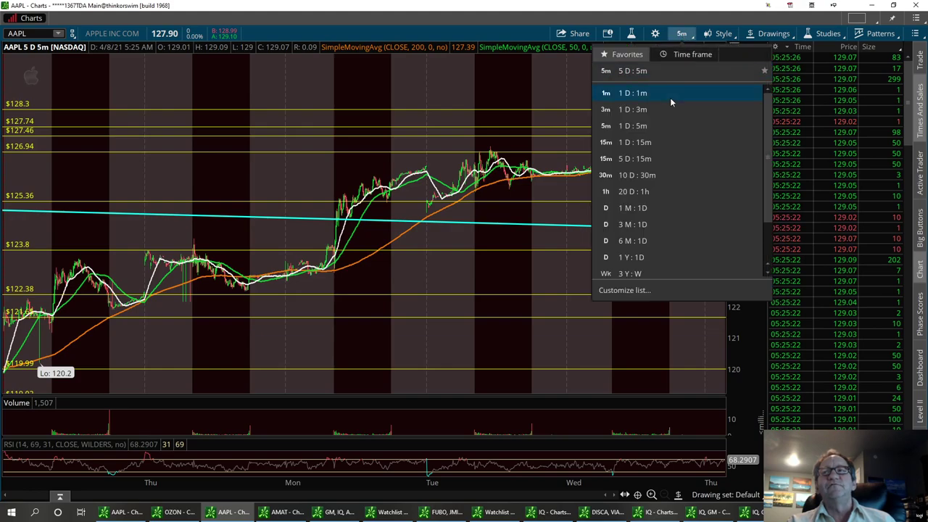
click(629, 256)
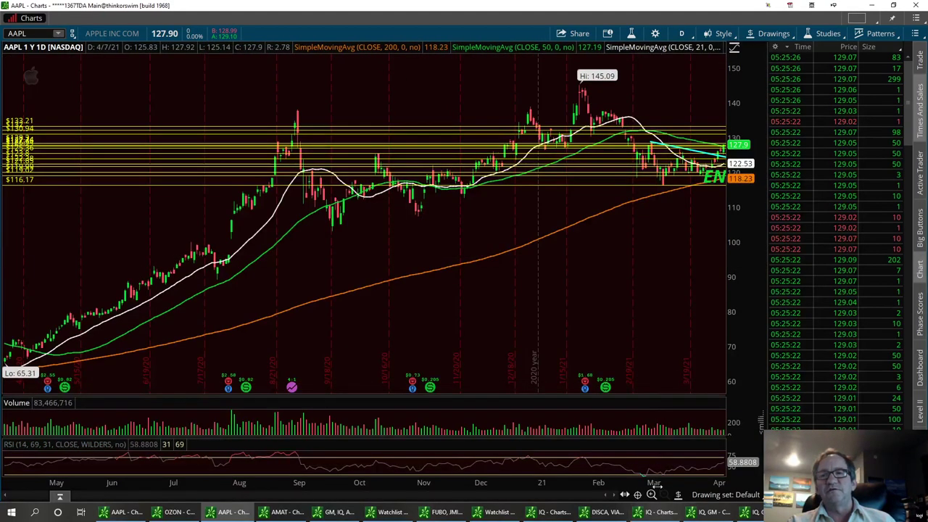
click(651, 494)
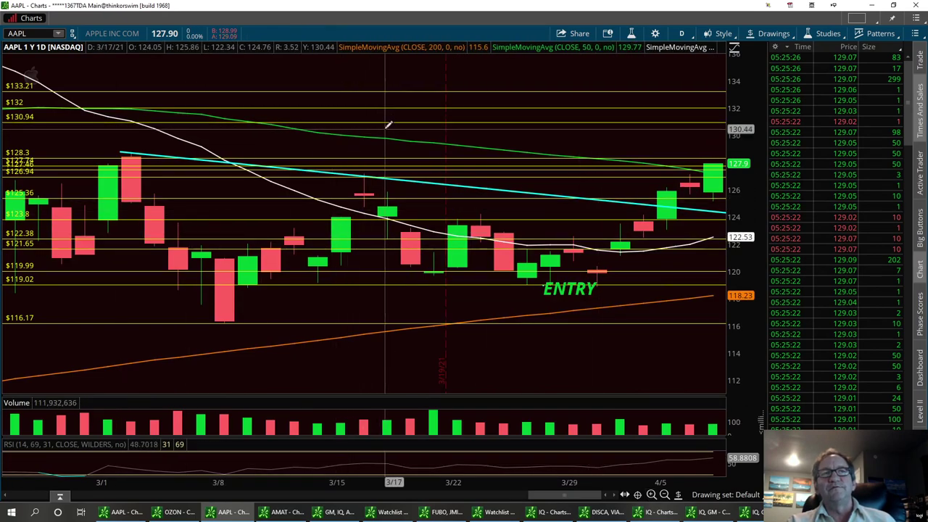
mouse_move(394, 110)
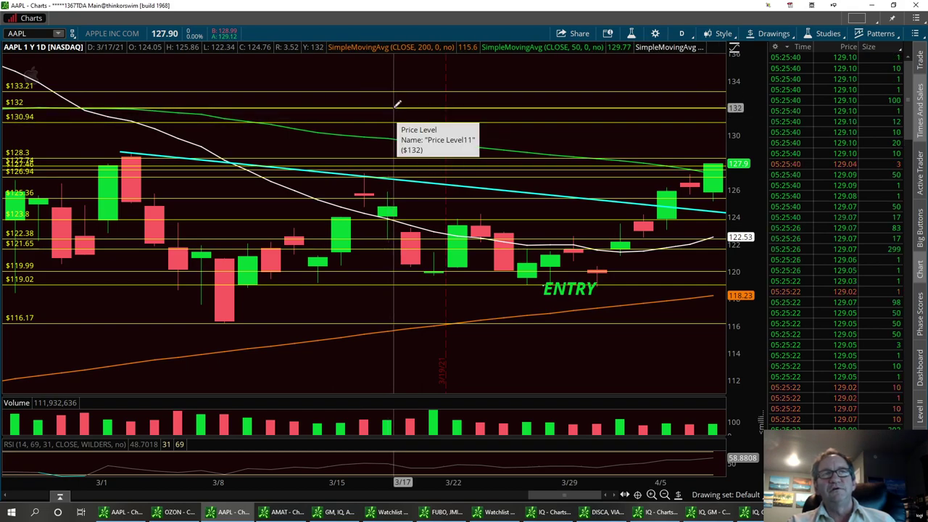
mouse_move(409, 87)
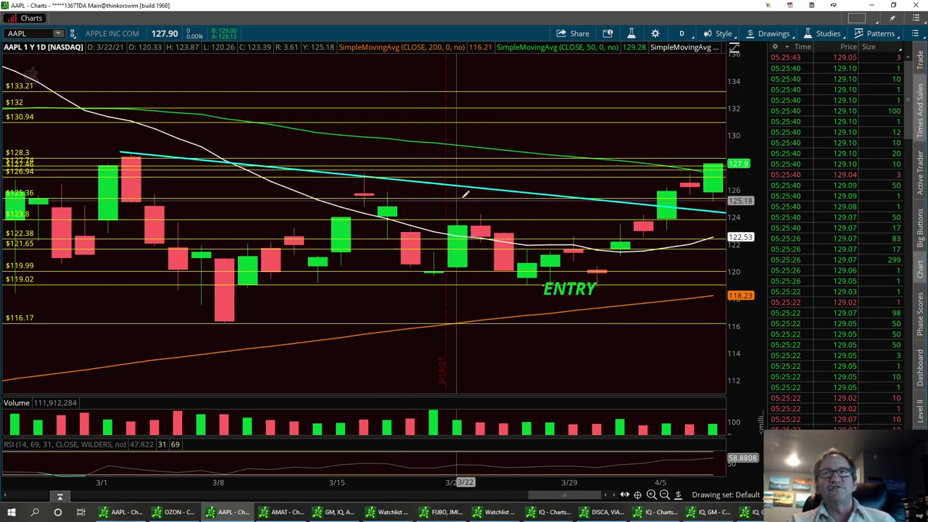
mouse_move(514, 188)
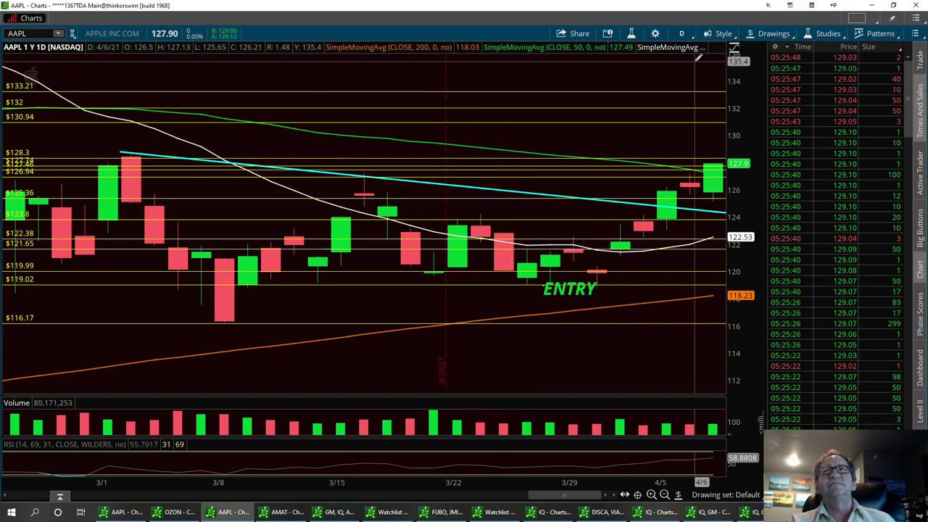
- Set the AAPL chart to the 1 D : 1m time frame and place a price level at about $127.15
click(682, 33)
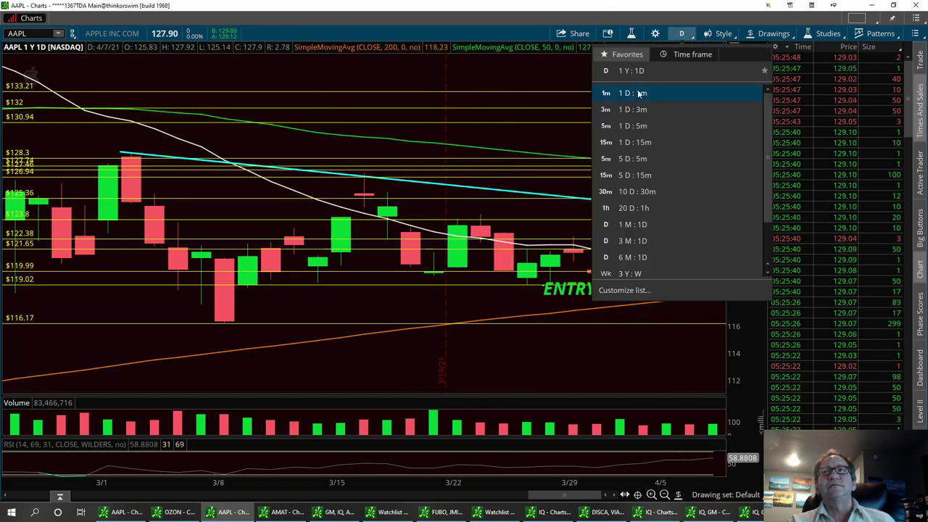
click(641, 94)
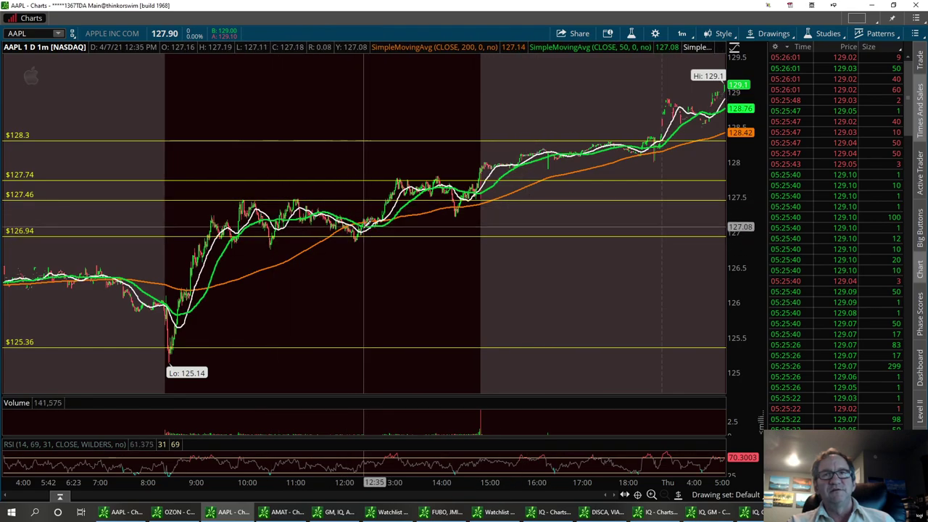
click(470, 216)
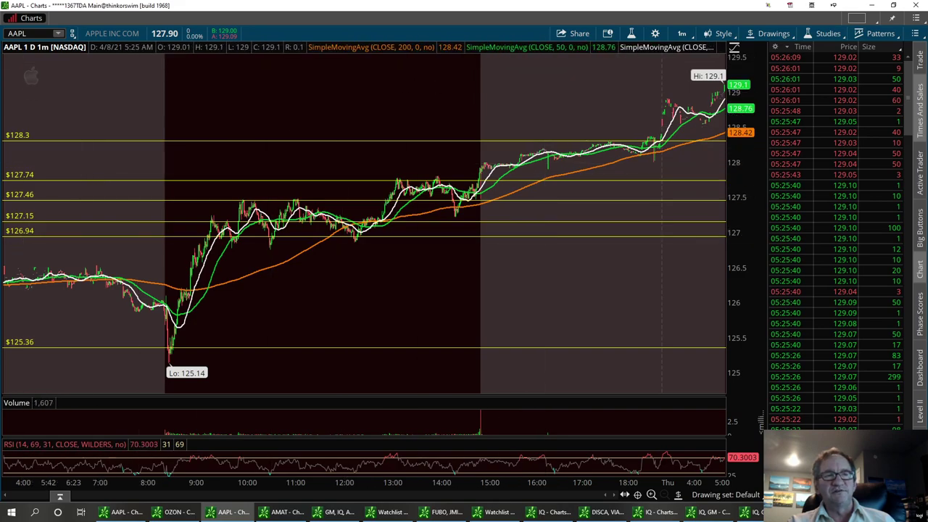
- Switch to tastyworks and open the GM position's Apr 30, 2021 option chain together with its overview and position details
mouse_move(228, 513)
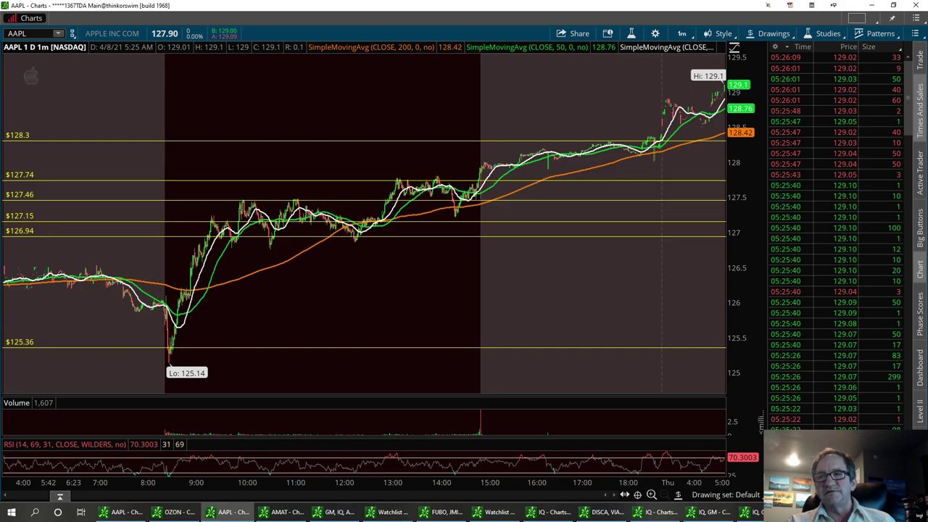
key(alt+Tab)
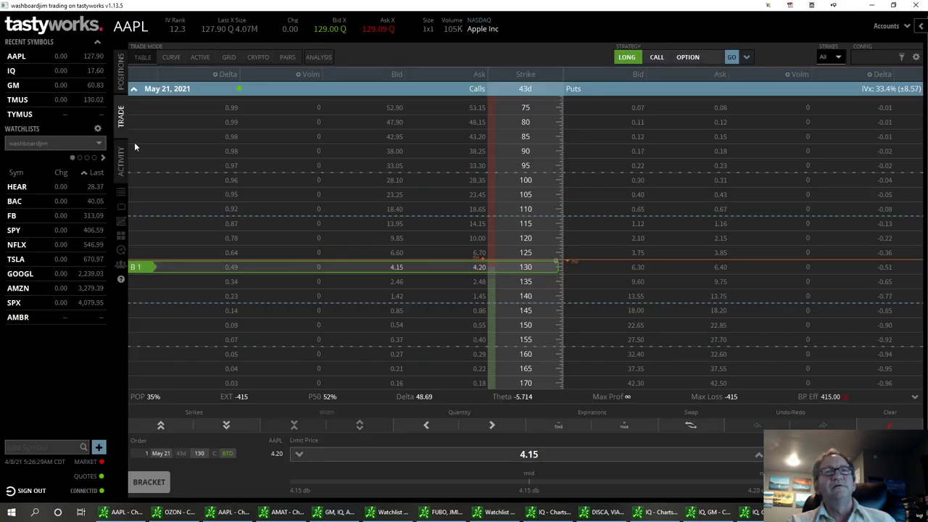
click(119, 85)
click(158, 115)
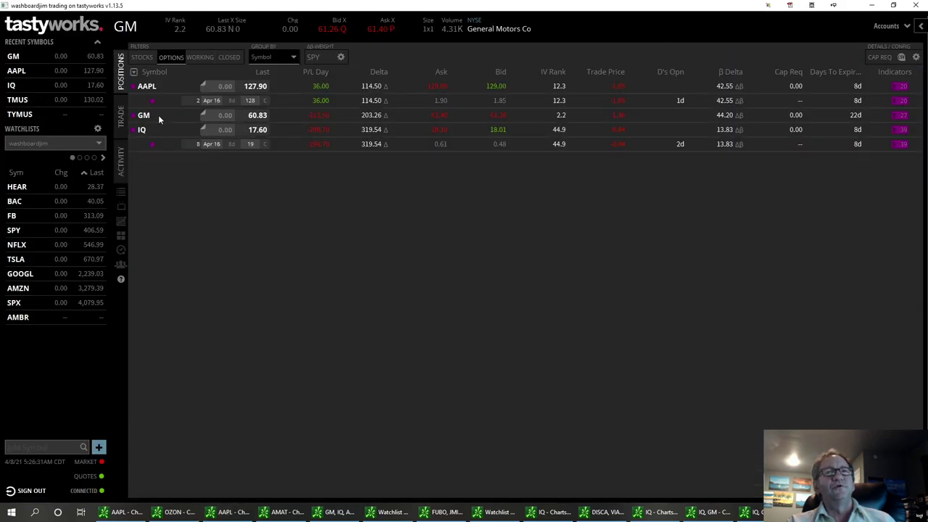
click(119, 116)
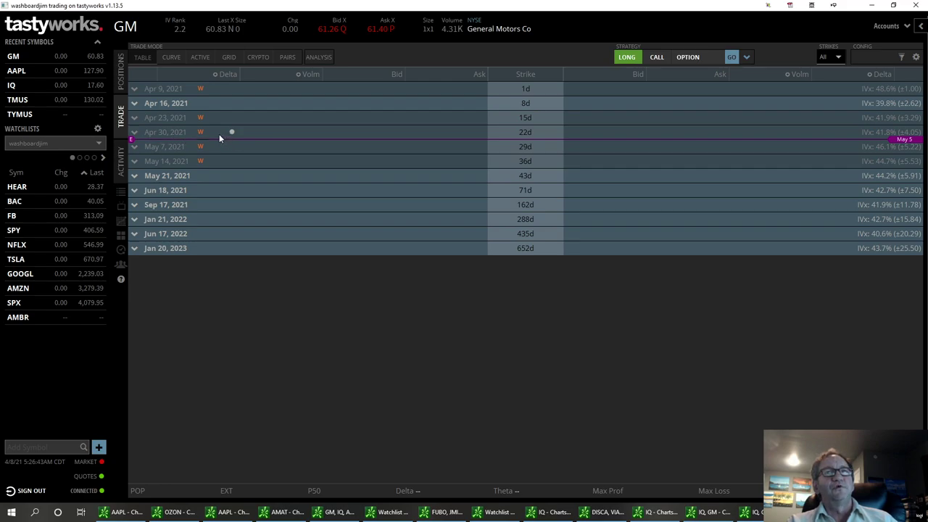
click(166, 132)
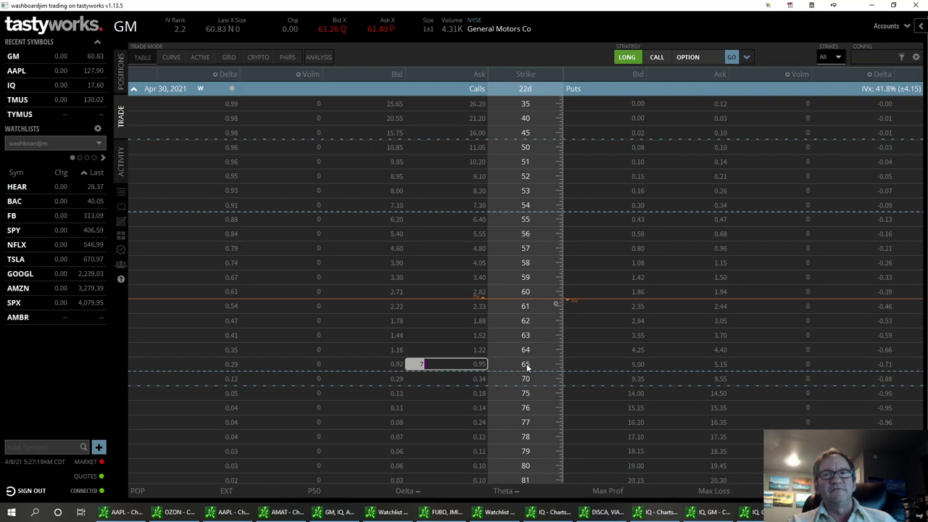
click(920, 27)
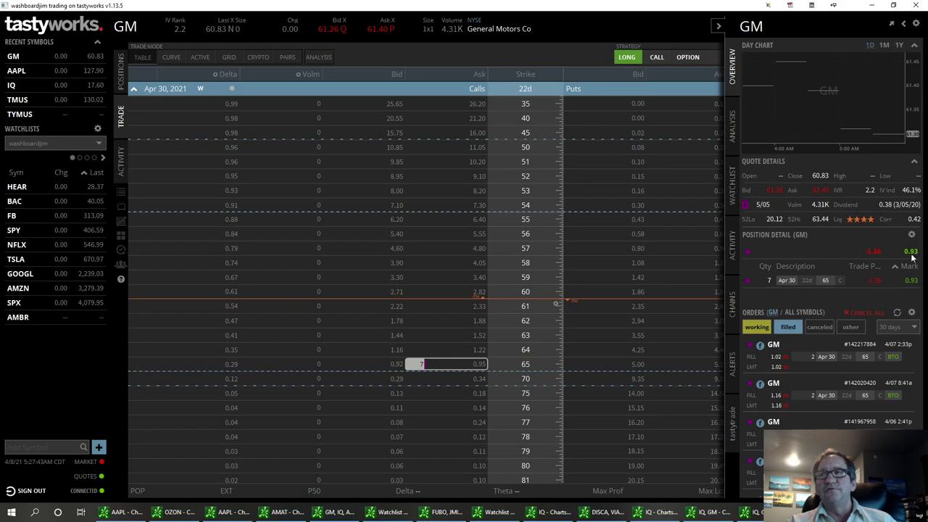
- Switch to thinkorswim, load the GM chart and place a price level at about $60.82 near the closing low
click(229, 513)
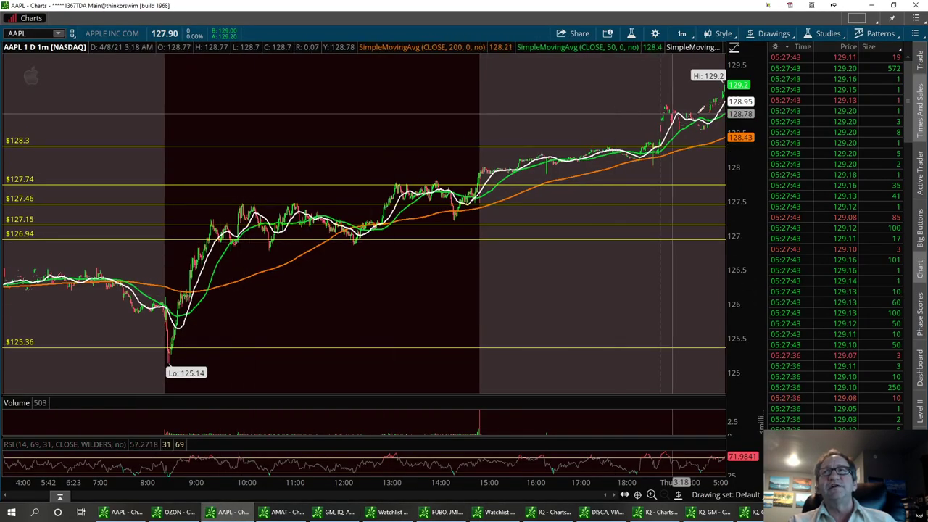
click(22, 33)
key(BackSpace)
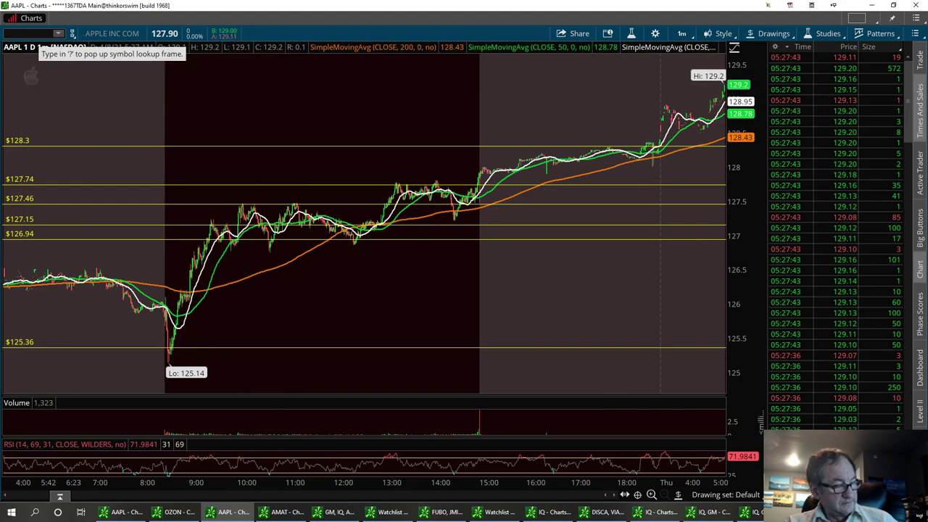
text(GM)
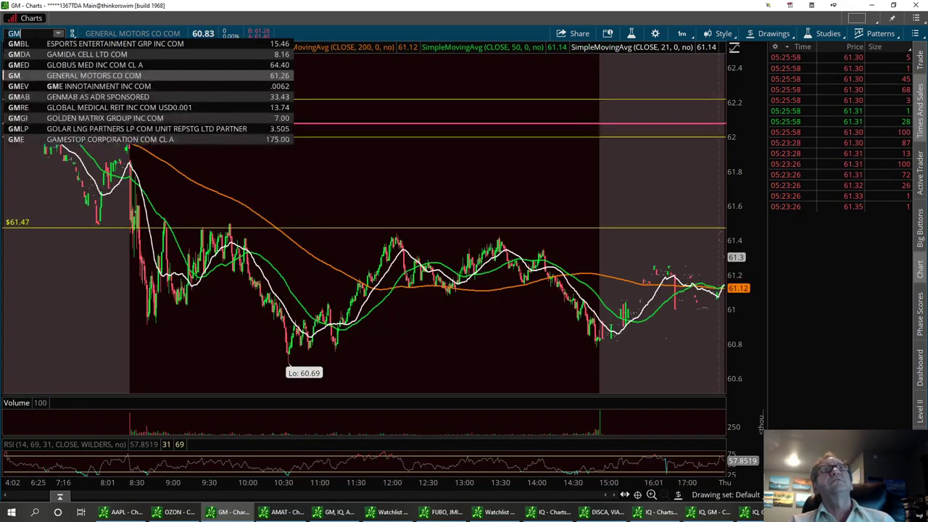
click(47, 78)
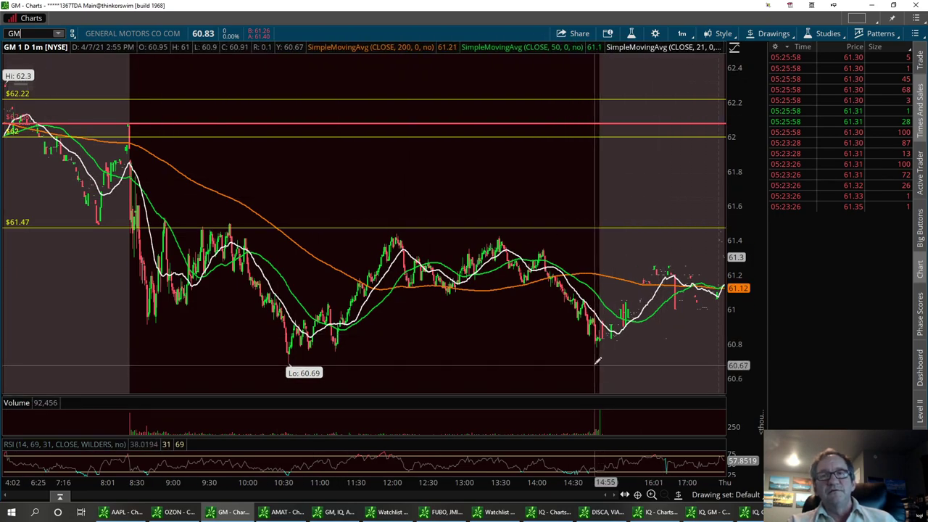
click(625, 338)
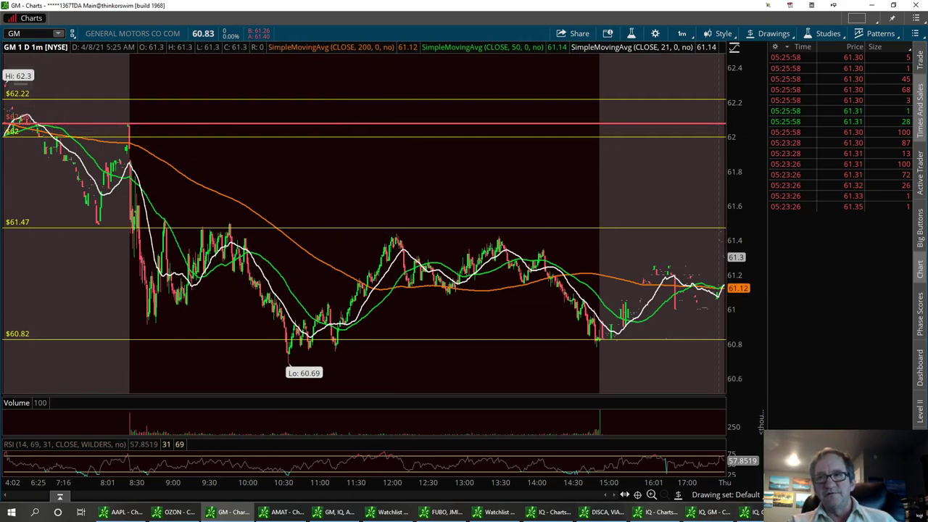
- Switch to tastyworks and open the IQ position's Apr 16, 2021 option chain together with its overview and position details
key(alt+Tab)
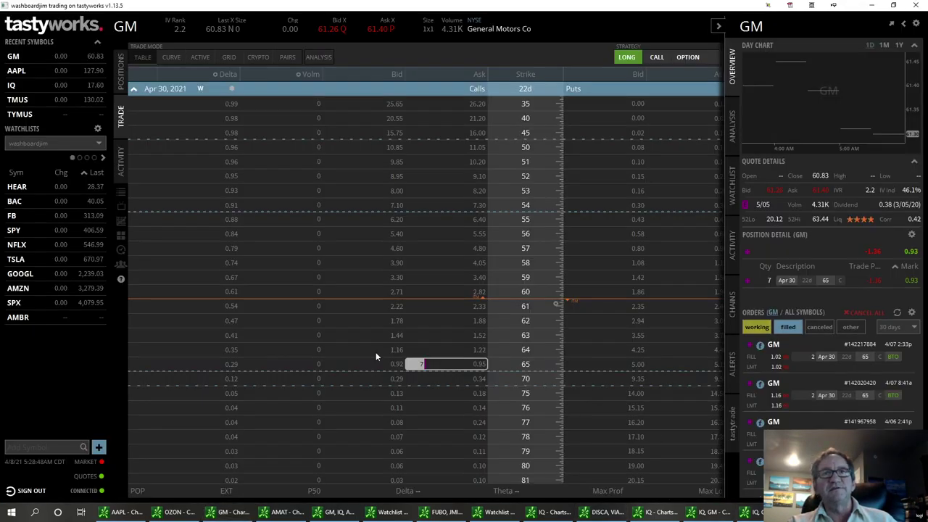
click(120, 74)
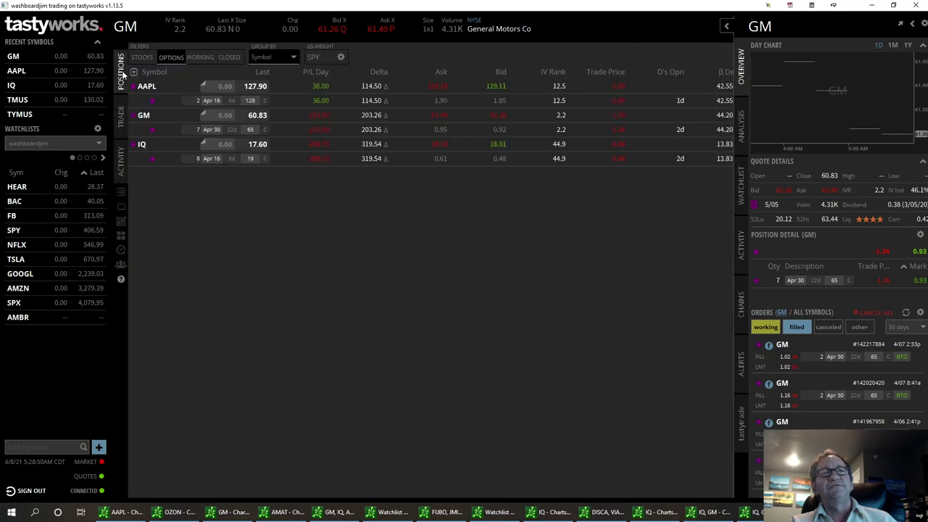
click(142, 148)
click(121, 116)
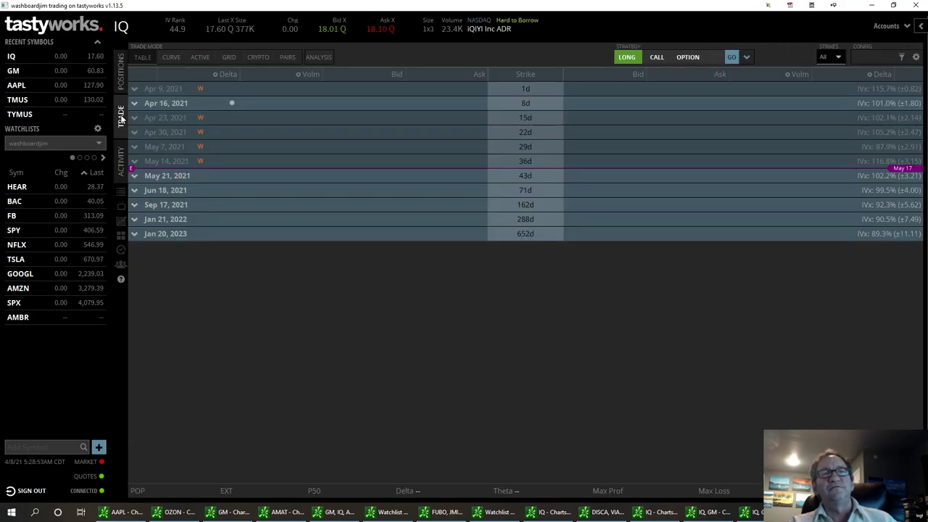
click(217, 103)
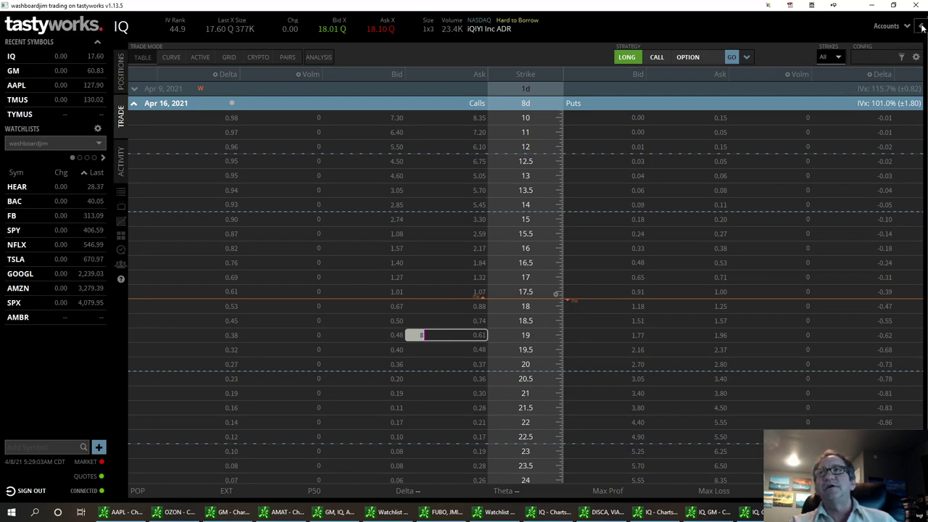
click(921, 27)
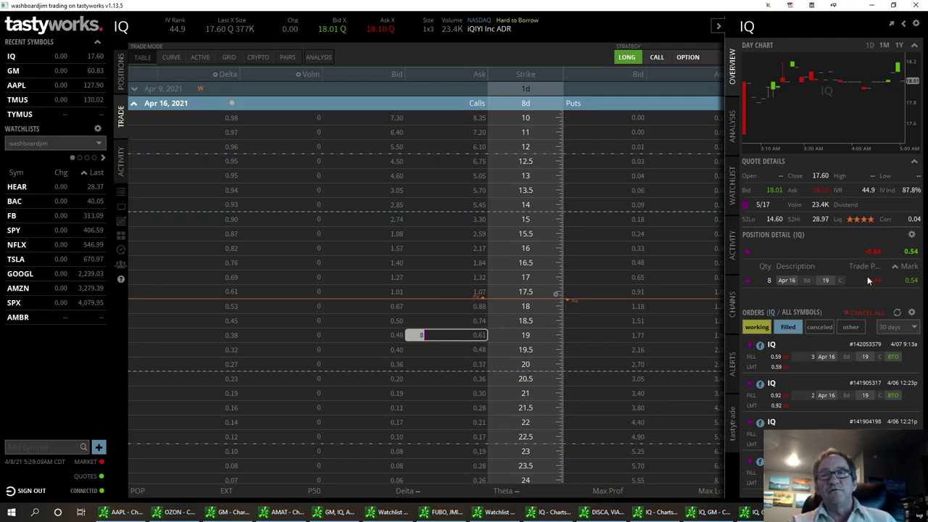
- Switch back to the thinkorswim chart window and load the IQ chart
click(229, 511)
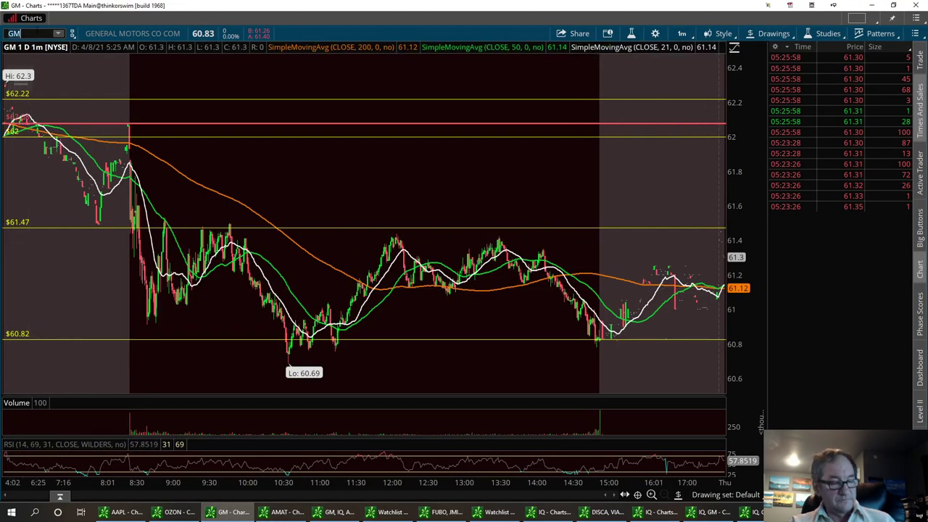
text(IQ)
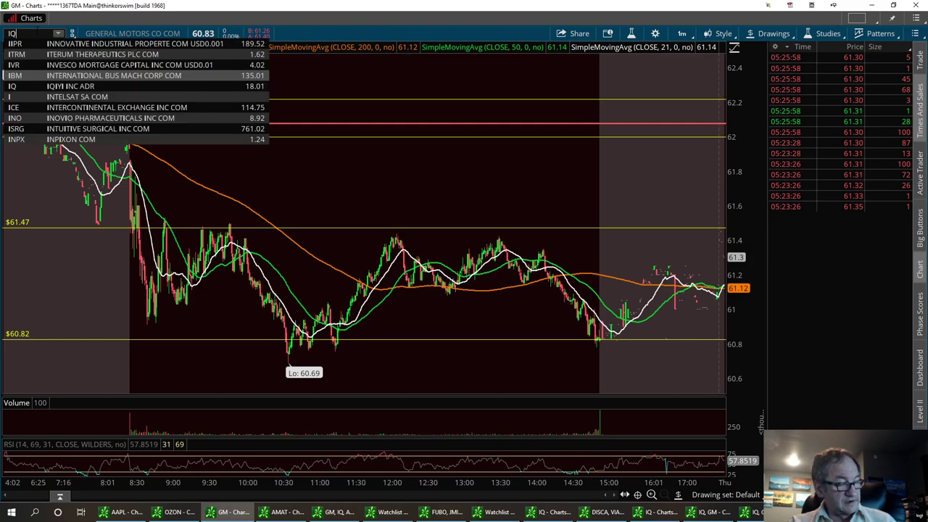
key(Return)
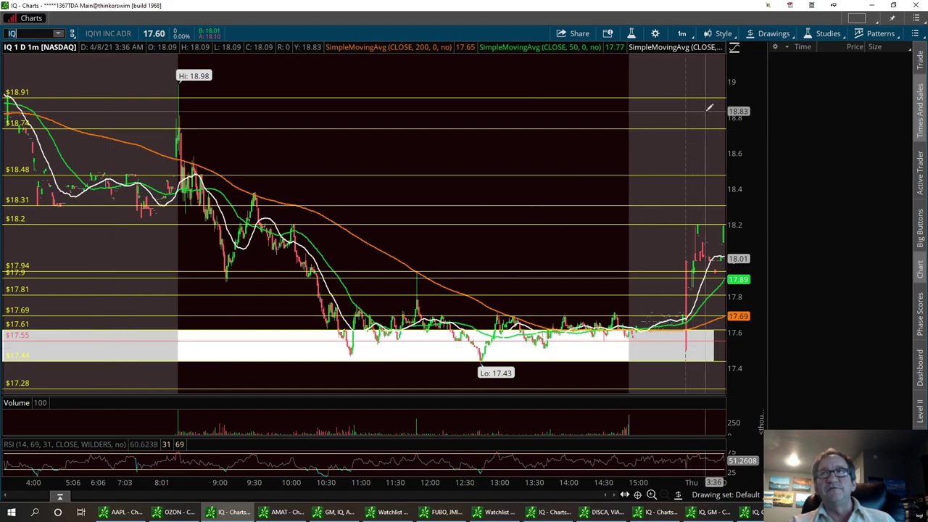
- Draw a rectangle on the IQ chart from about $17.69 to $17.62, extending across to the latest candles
click(770, 33)
mouse_move(837, 124)
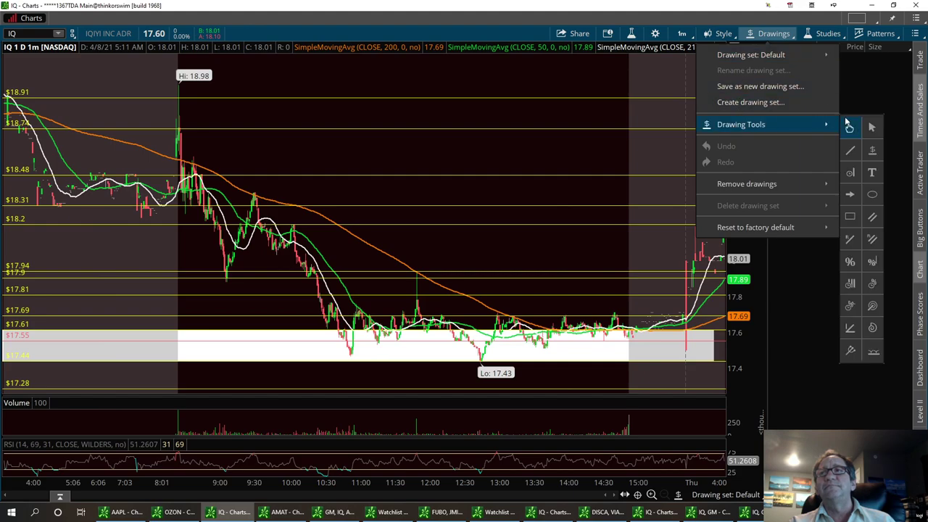
click(850, 215)
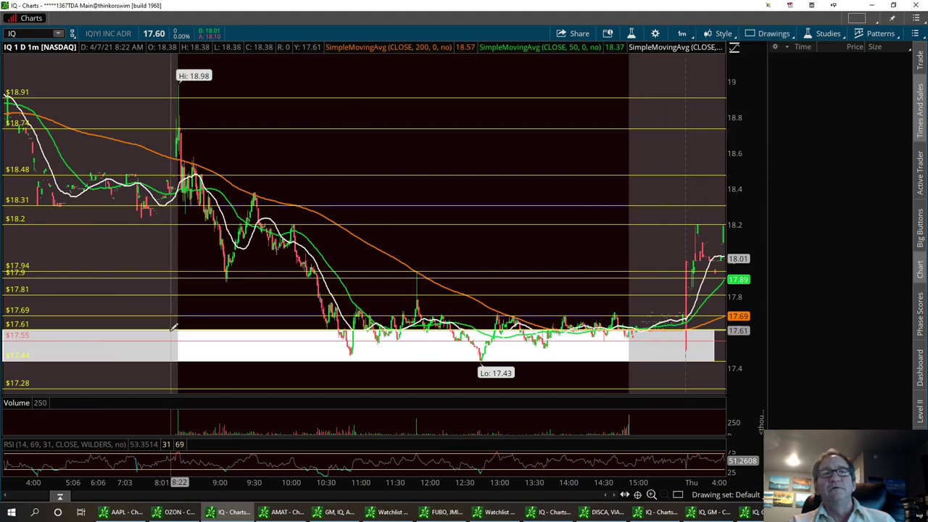
click(84, 315)
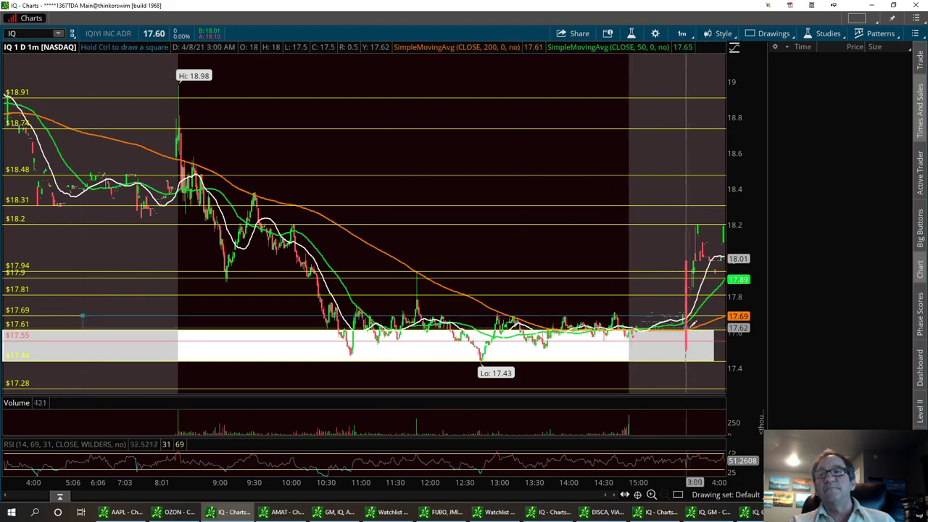
click(724, 327)
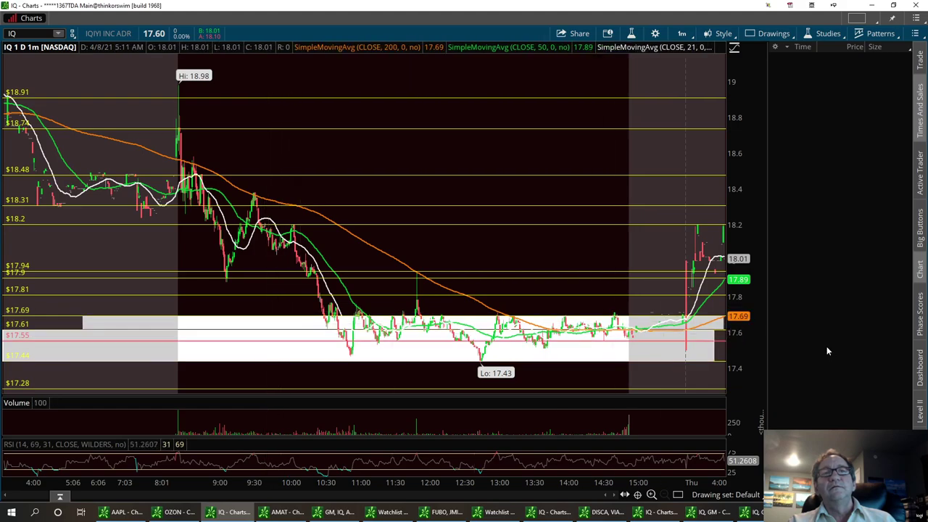
- Change the color of the new rectangle between $17.62 and $17.69 to light gray
right_click(281, 324)
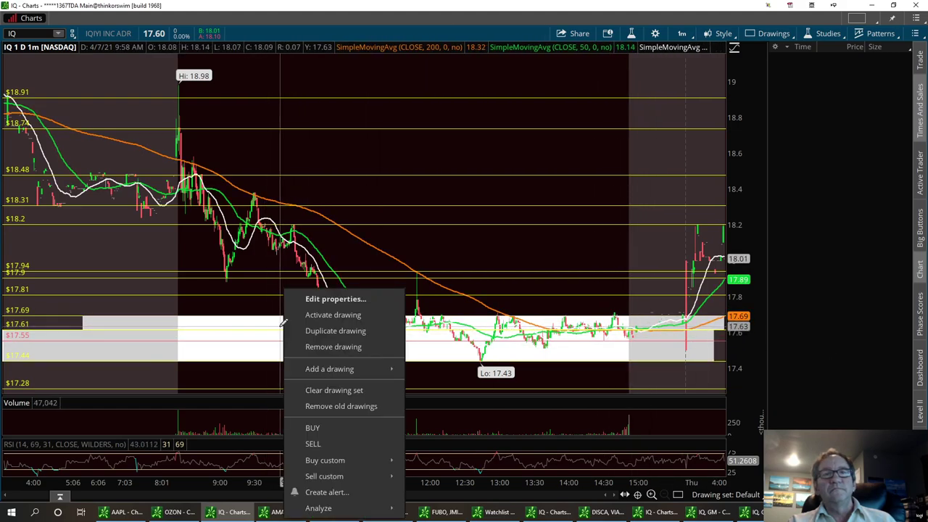
click(336, 299)
click(472, 306)
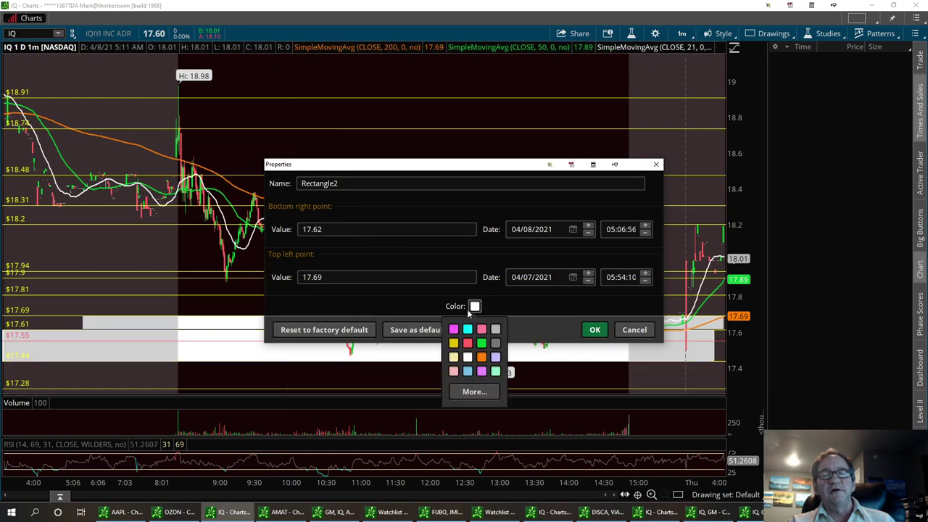
click(496, 328)
click(593, 330)
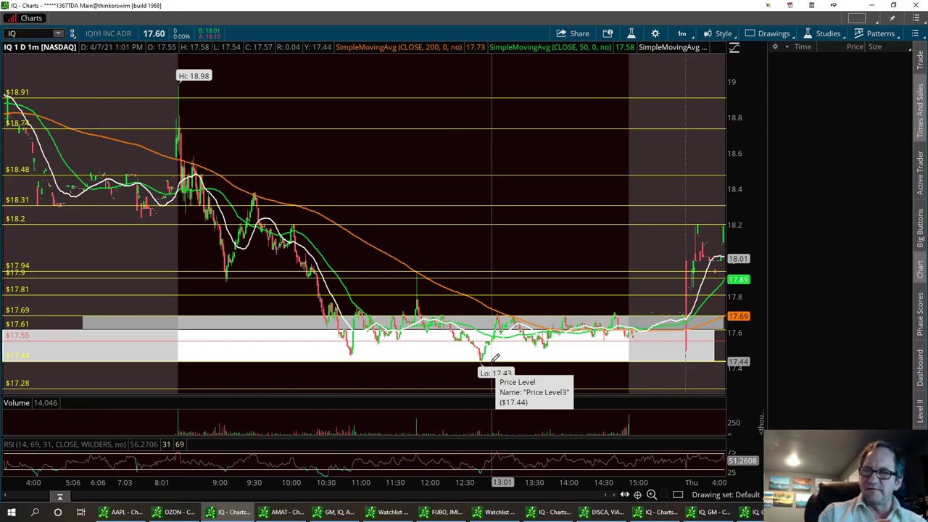
- Show the IQ chart in the 20 D : 1h time frame, inspect the recent candles and hide Times And Sales
click(682, 33)
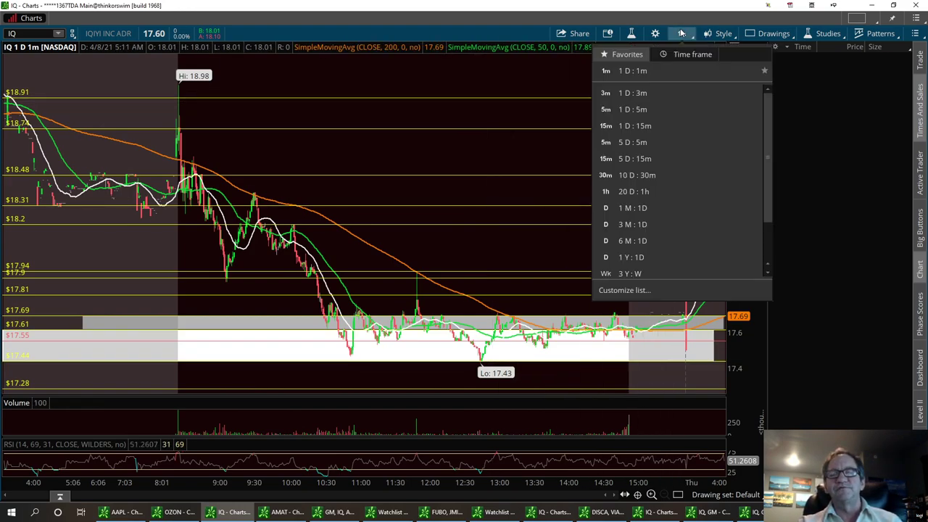
click(629, 192)
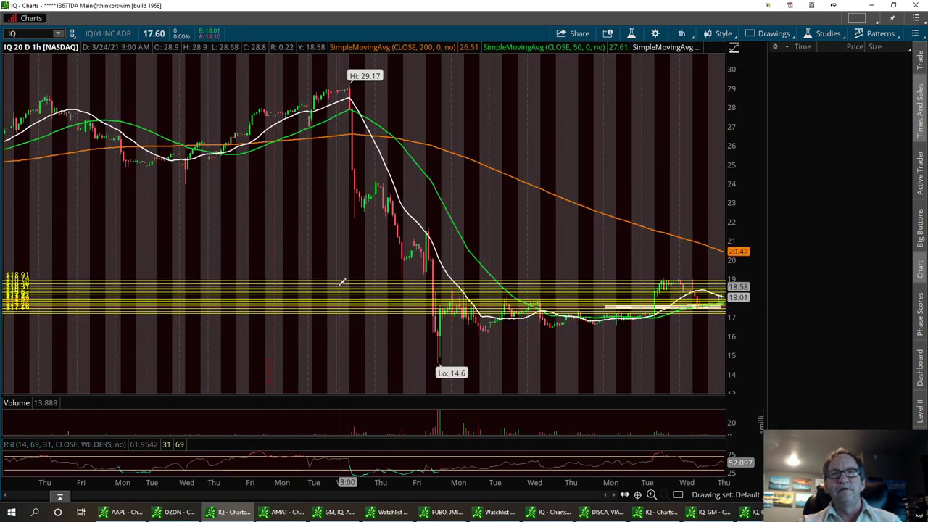
scroll(642, 263, up, 3)
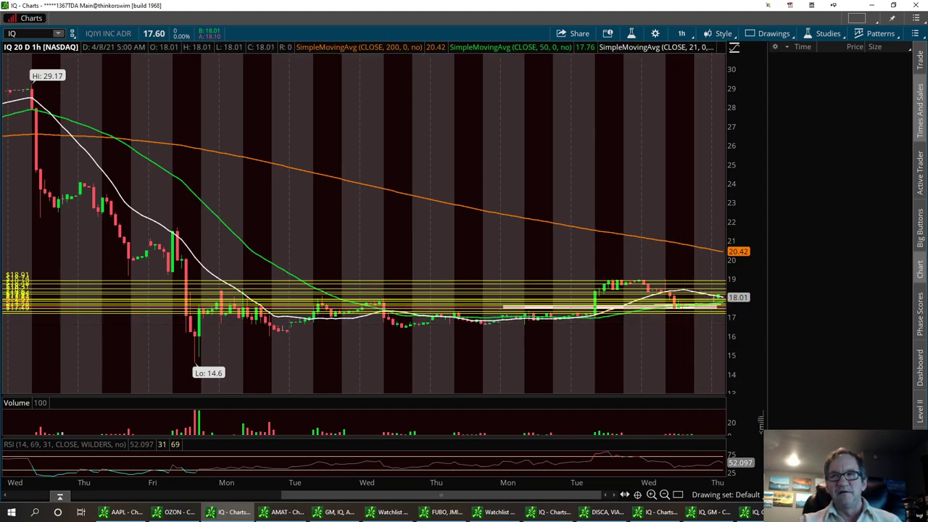
click(921, 123)
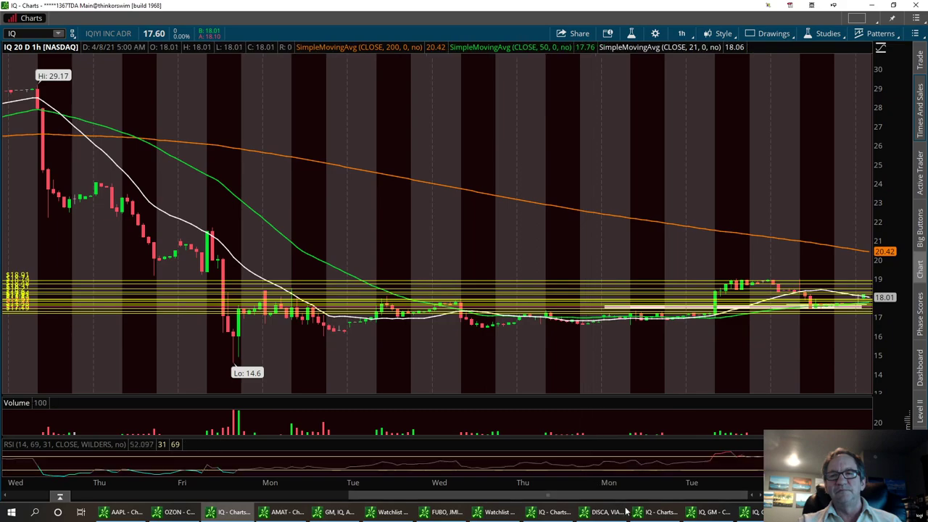
- Set the IQ chart to the 1 D : 5m time frame and examine the price action around the marked levels
mouse_move(663, 513)
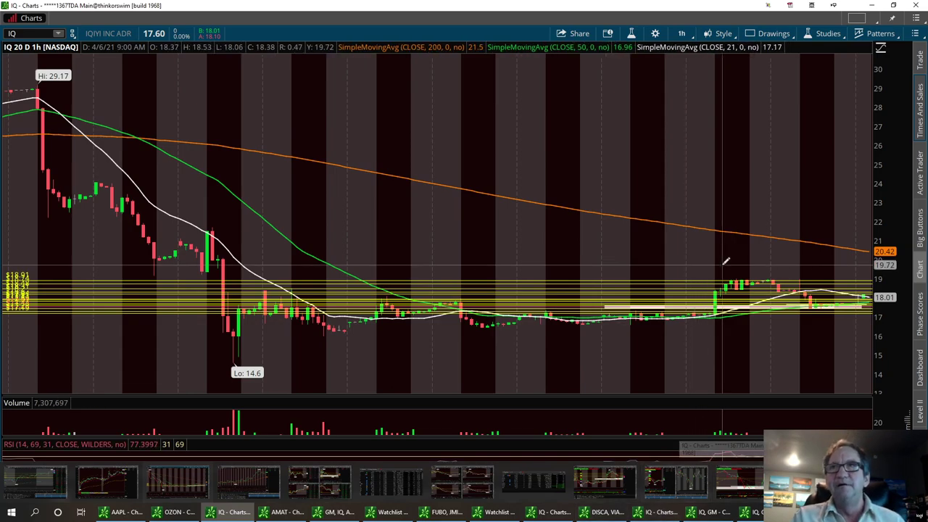
click(678, 34)
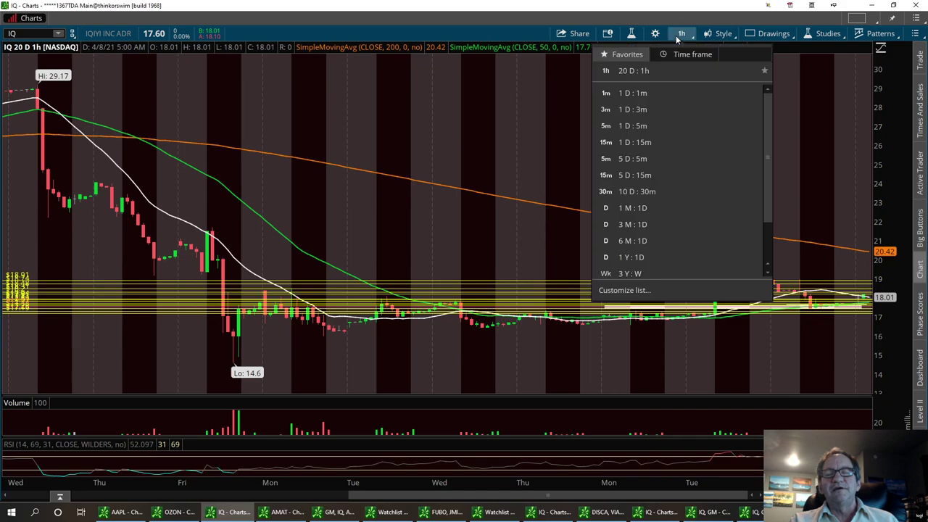
click(637, 126)
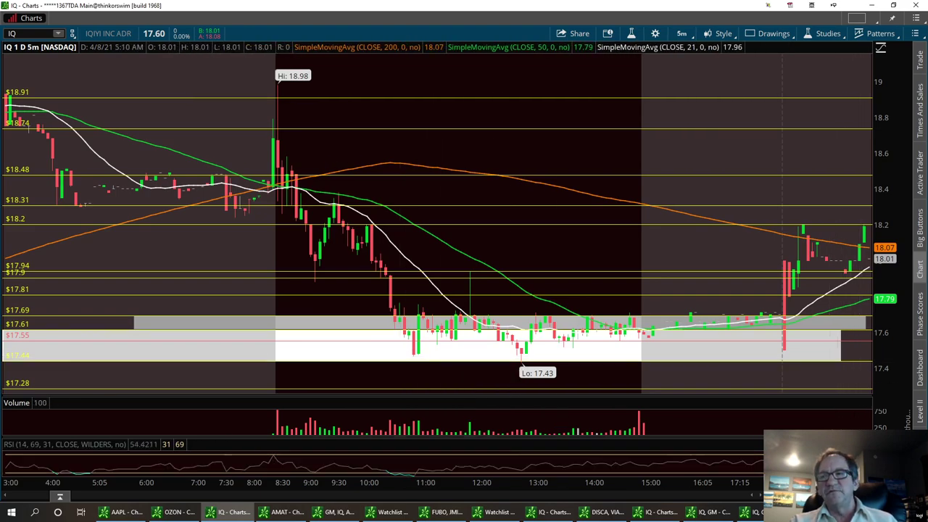
- Switch to the iluvstocks site in the browser, open its Twitter profile and look through the recent tweets
key(alt+Tab)
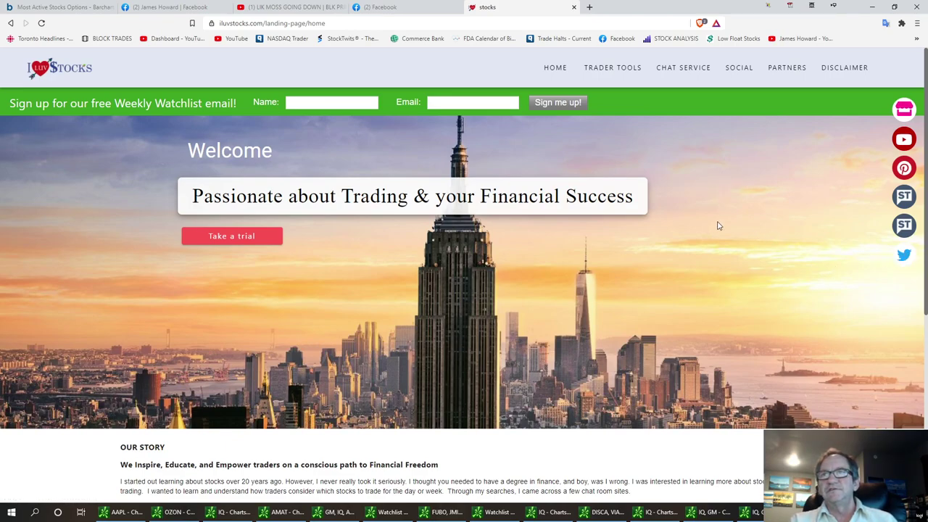
click(904, 254)
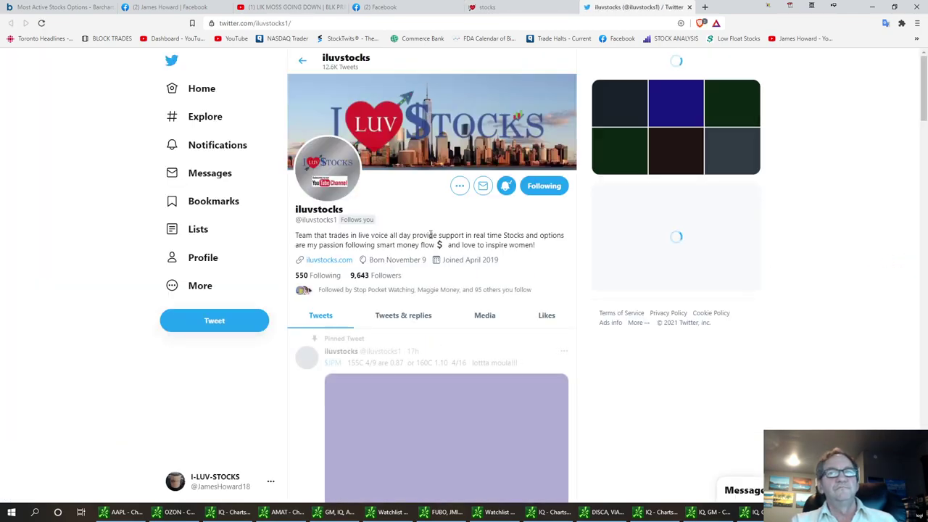
scroll(404, 334, down, 10)
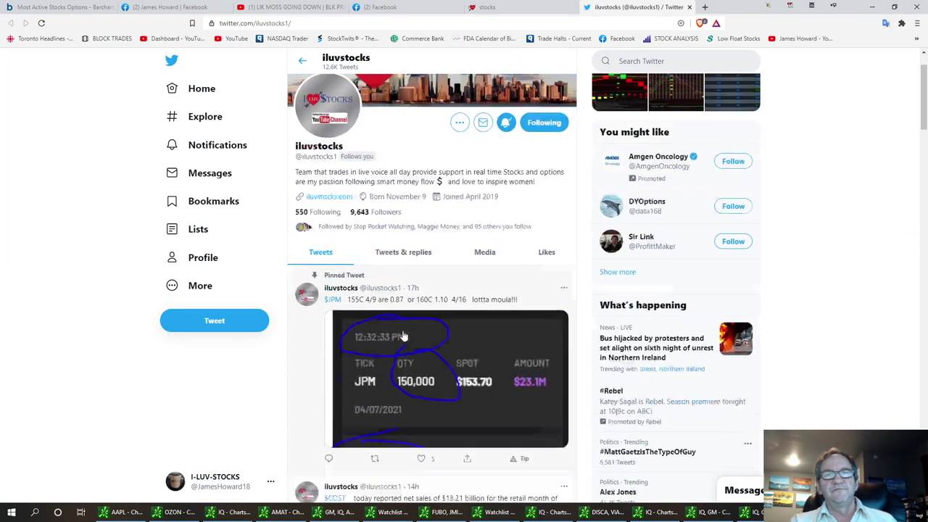
scroll(404, 337, down, 3)
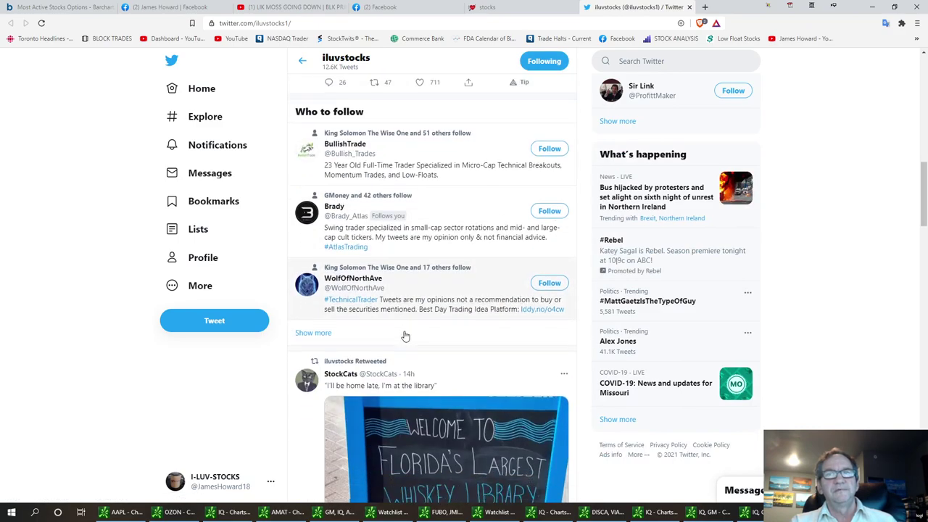
scroll(400, 338, up, 3)
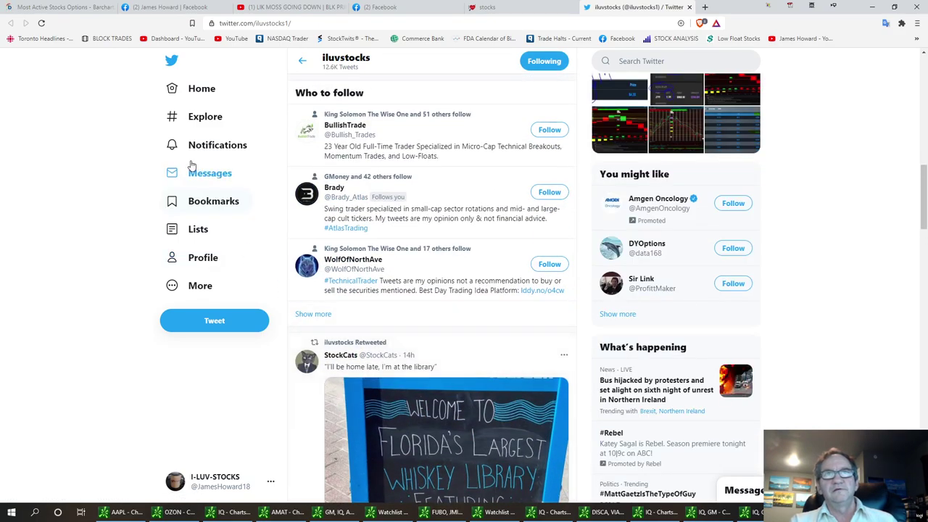
- Open the second Stocktwits profile linked from the iluvstocks site, look through its posts, and return to the landing page
click(482, 7)
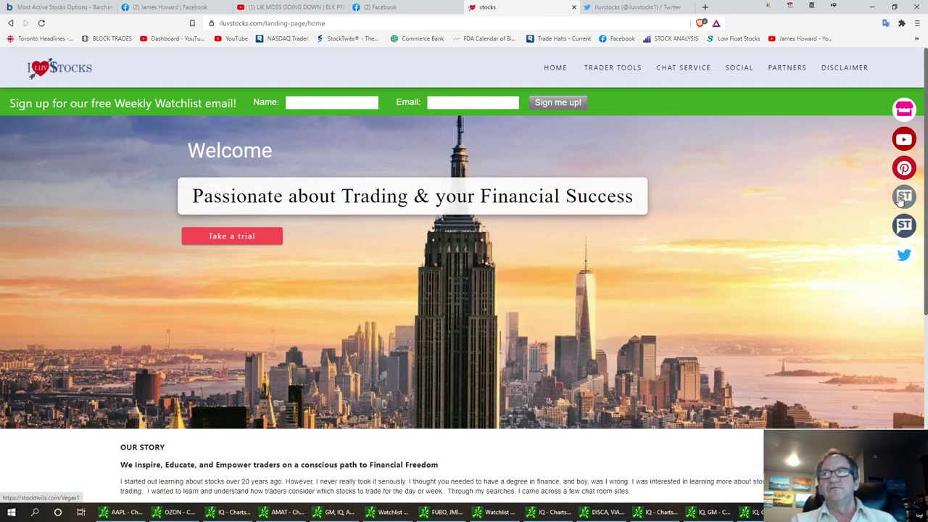
click(903, 226)
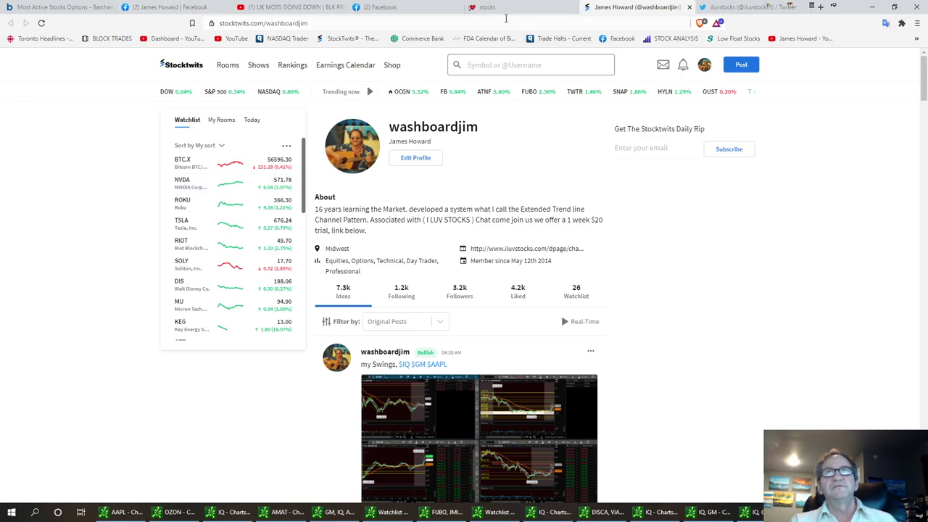
scroll(575, 395, down, 5)
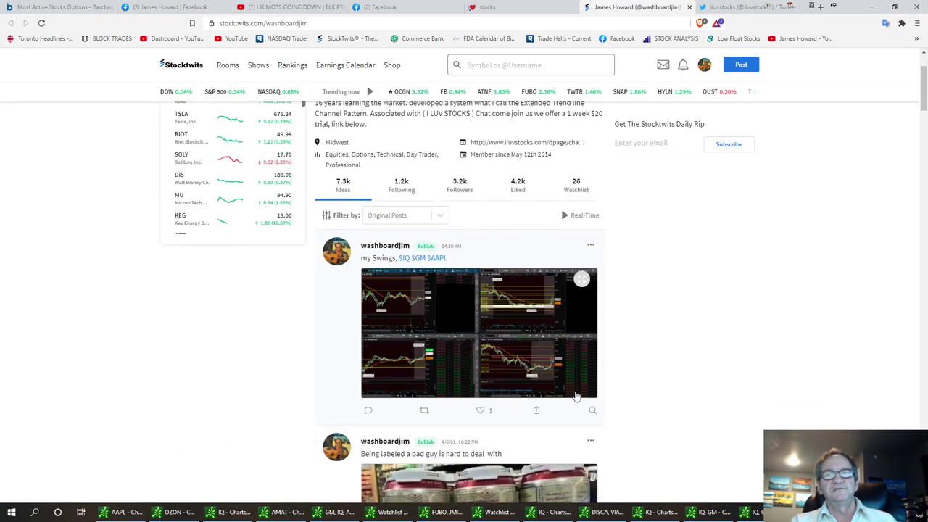
scroll(576, 395, down, 8)
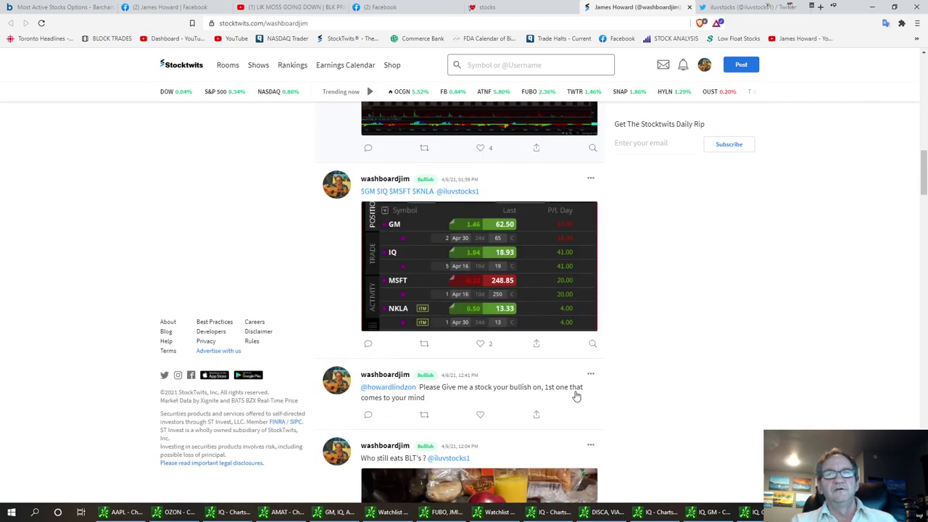
scroll(575, 395, down, 4)
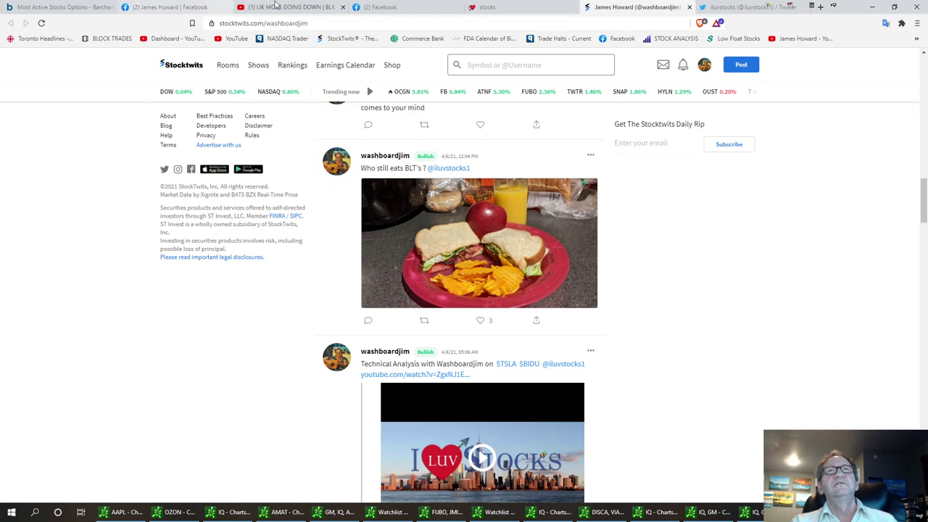
click(512, 8)
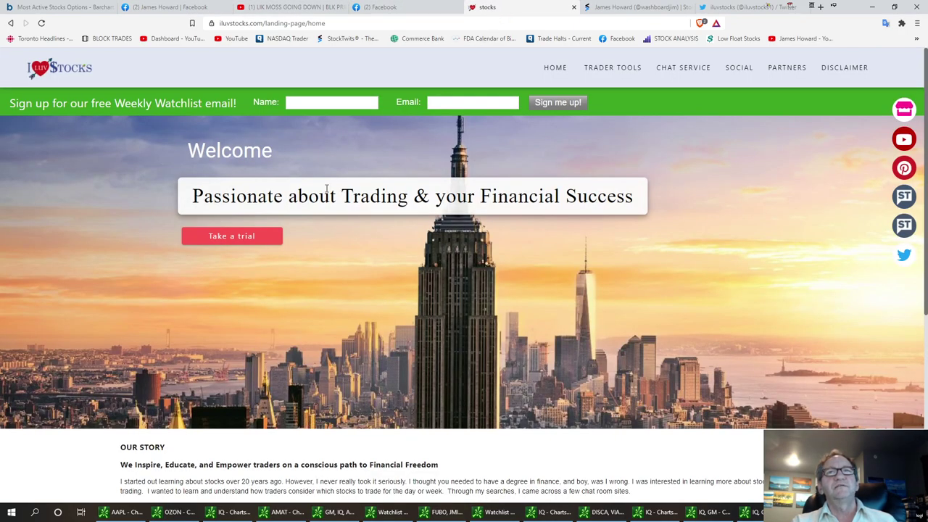